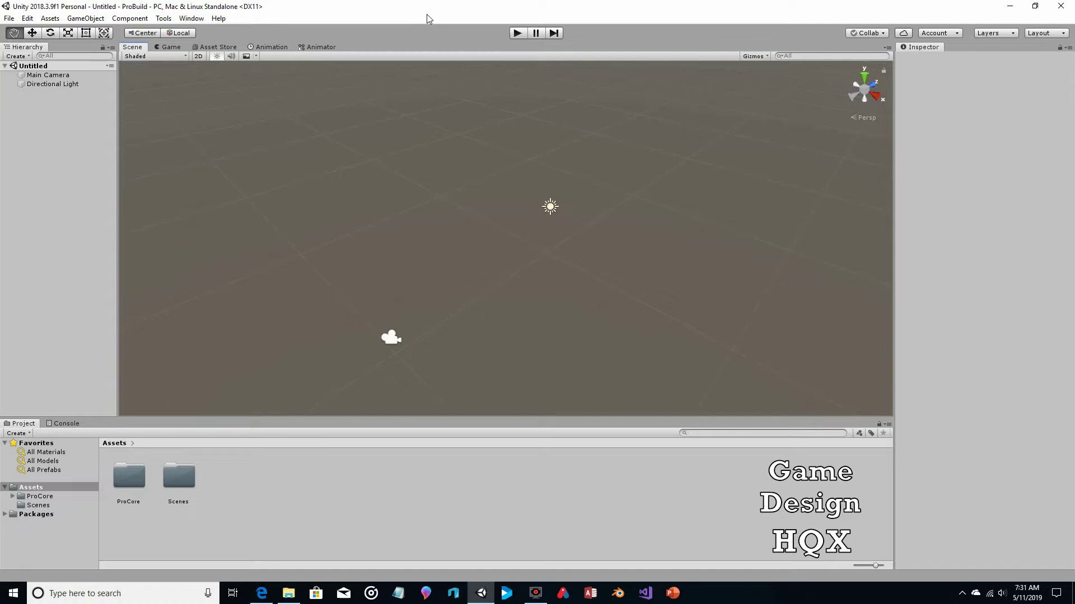
# Open the object creation menu and dismiss it without adding anything.
pyautogui.click(82, 19)
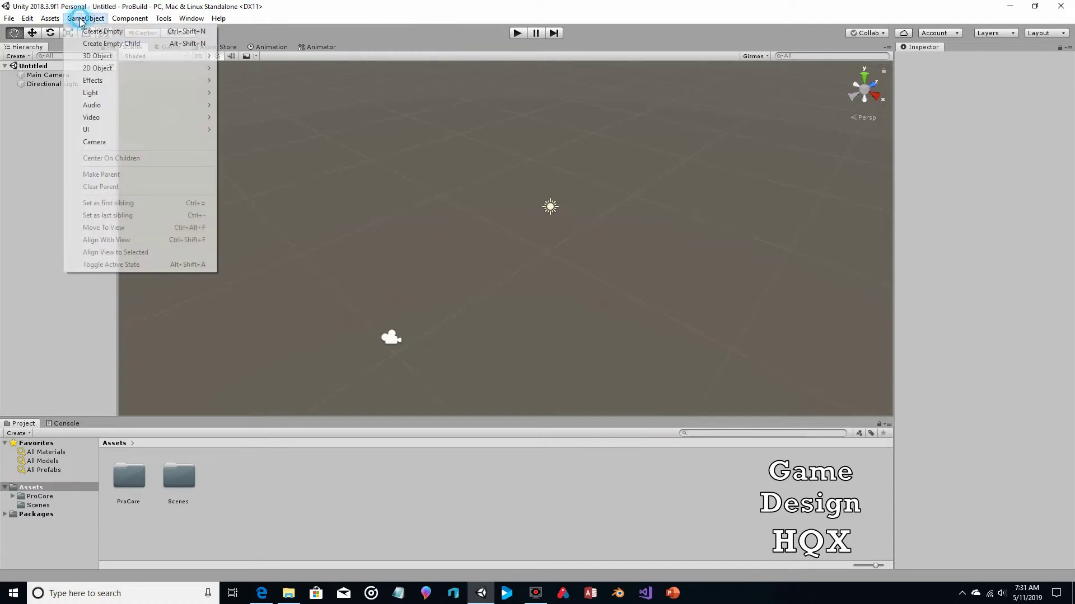
pyautogui.moveTo(102, 58)
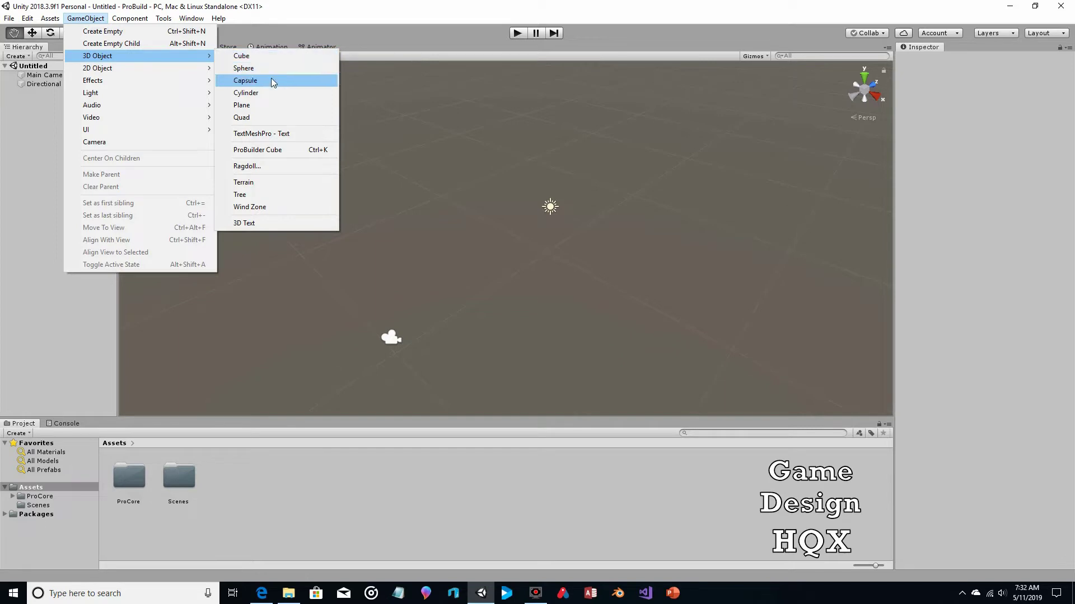
pyautogui.click(303, 16)
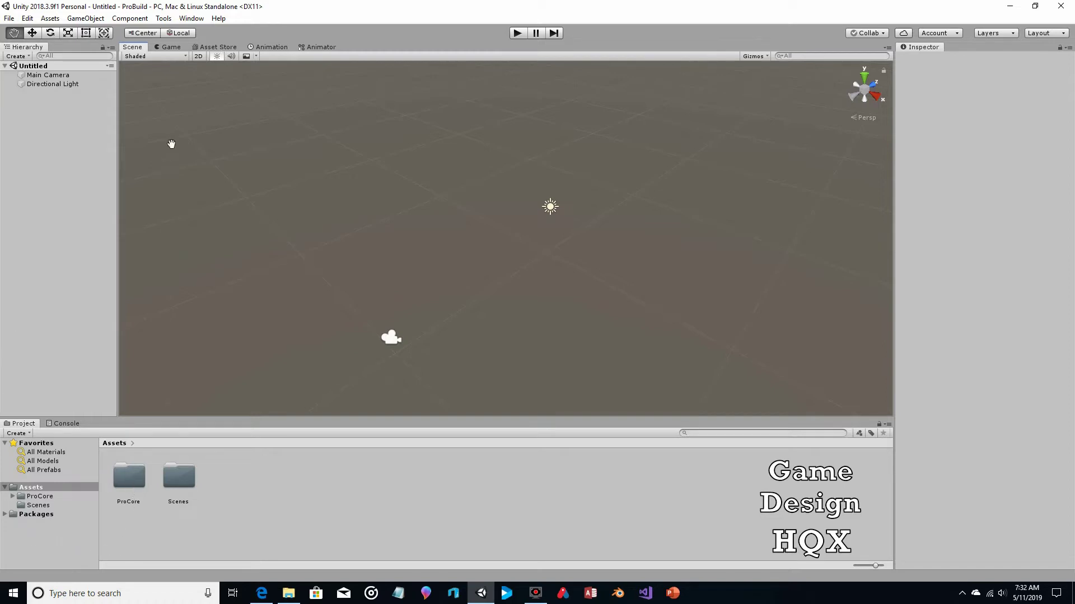
# Open the ProBuilder Window from the Tools > ProBuilder menu.
pyautogui.click(163, 19)
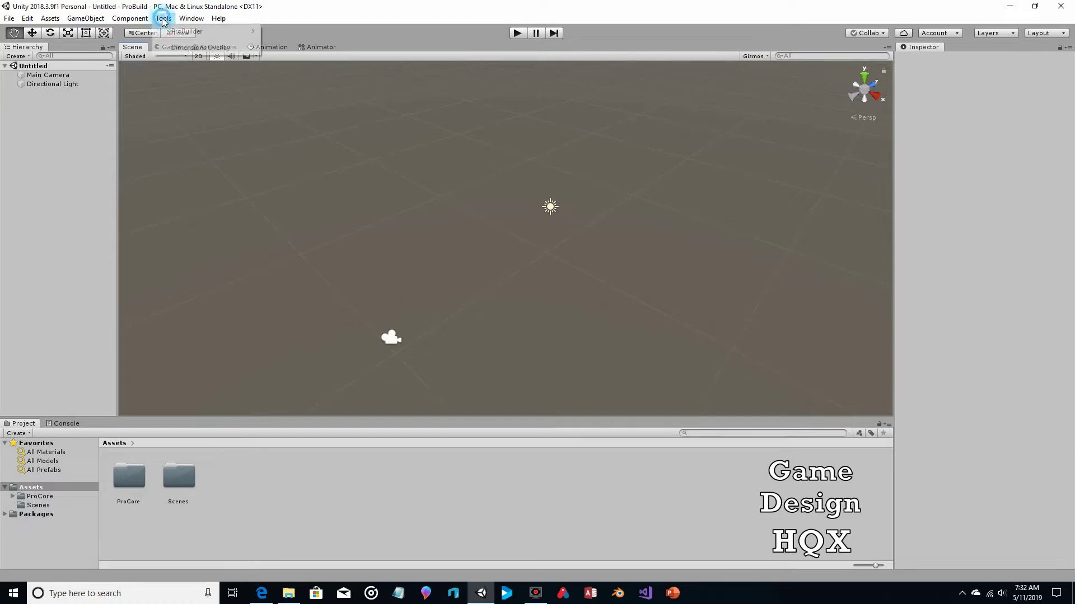
pyautogui.moveTo(183, 34)
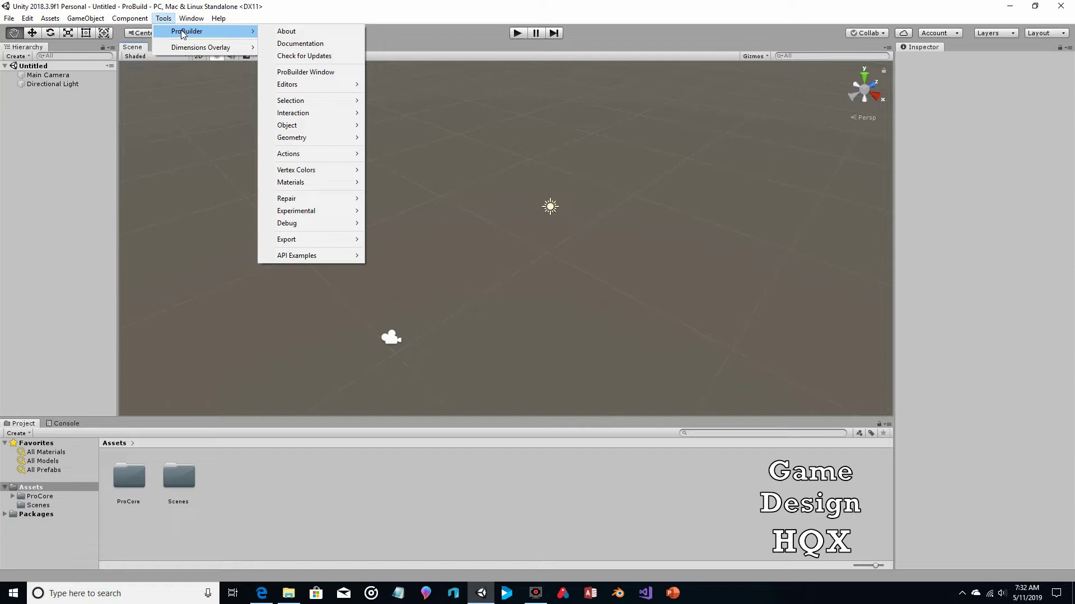
pyautogui.click(323, 73)
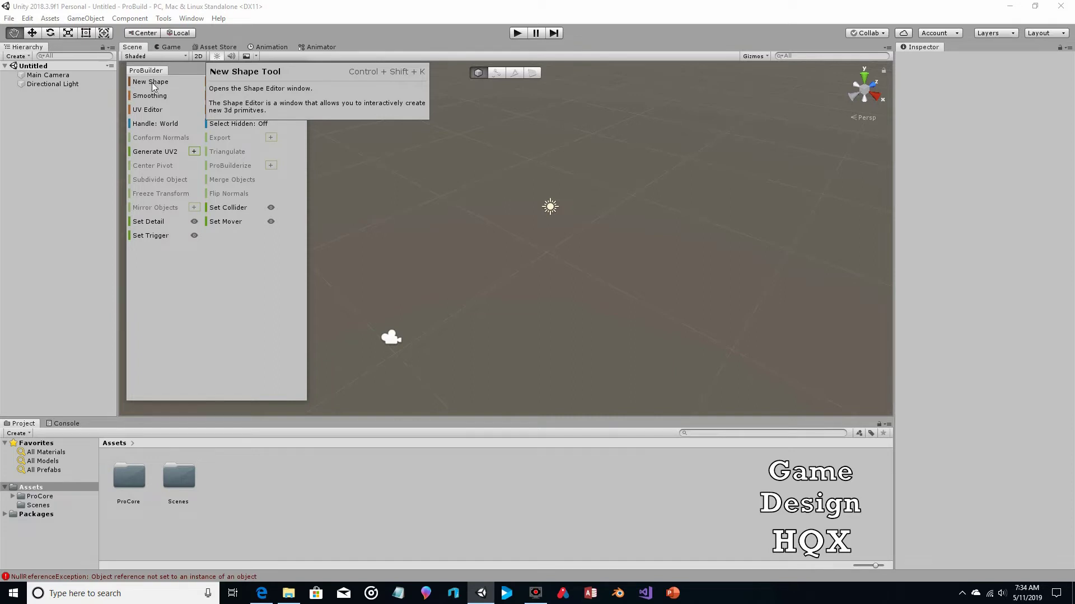
# Start a New Shape preview and set the cube's Dimensions to X 2 and Y 3.
pyautogui.click(153, 84)
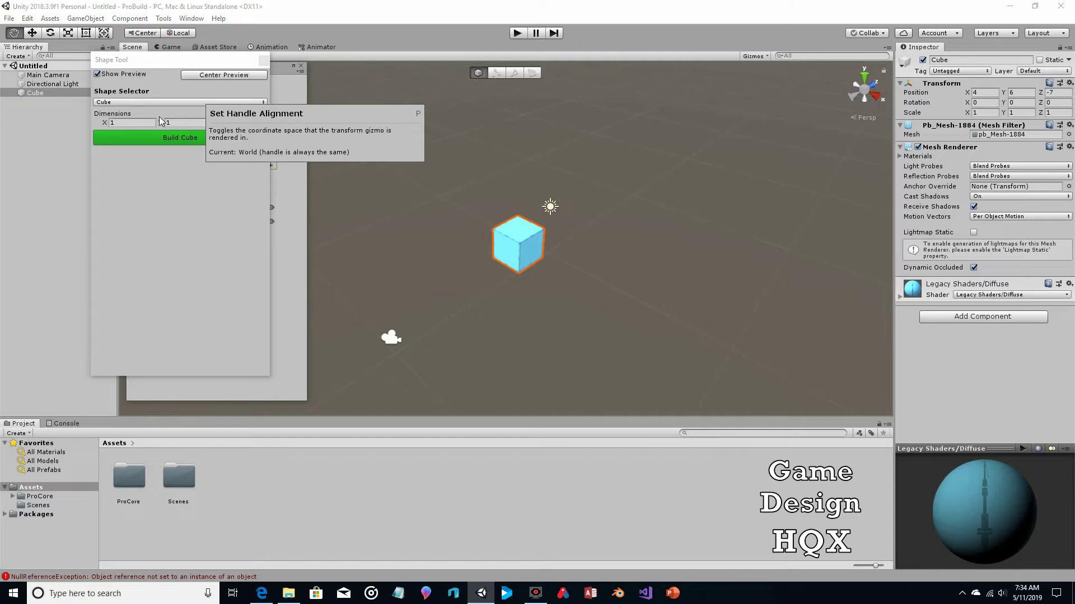
pyautogui.click(133, 122)
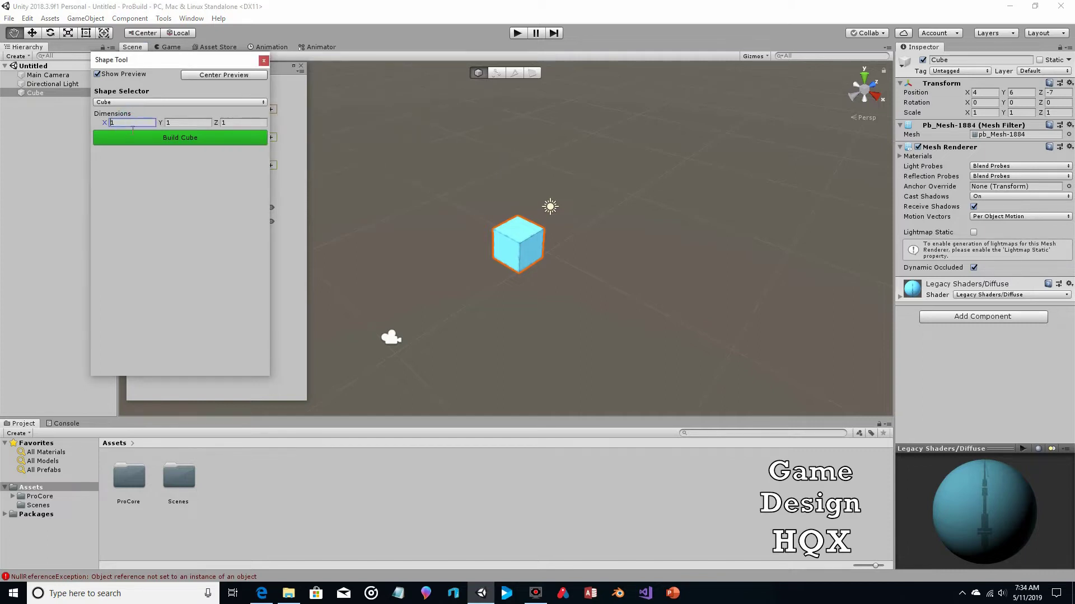
pyautogui.write('2')
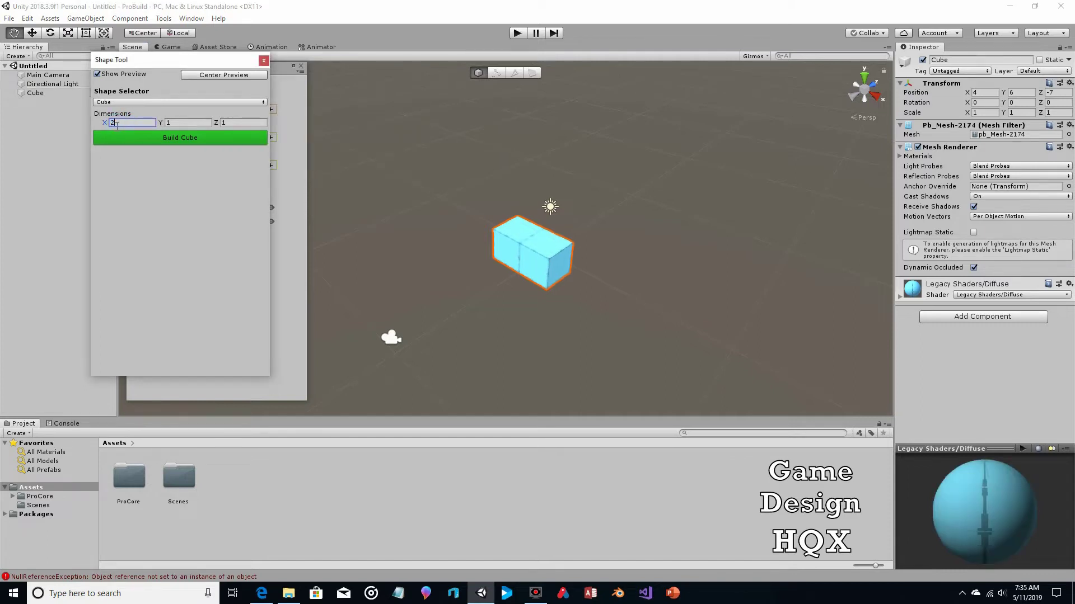
pyautogui.click(168, 122)
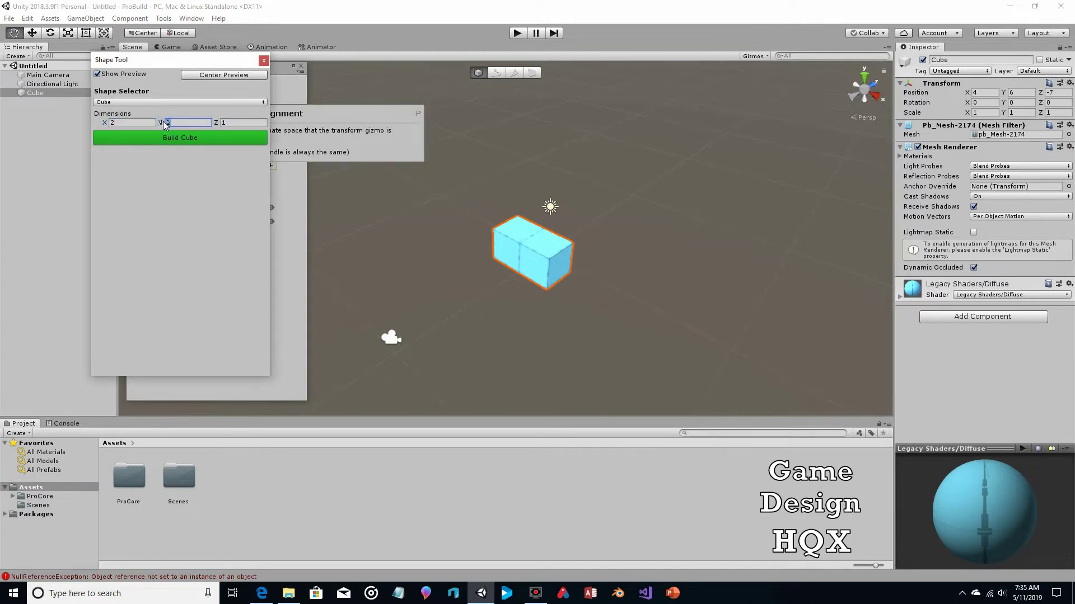
pyautogui.write('3')
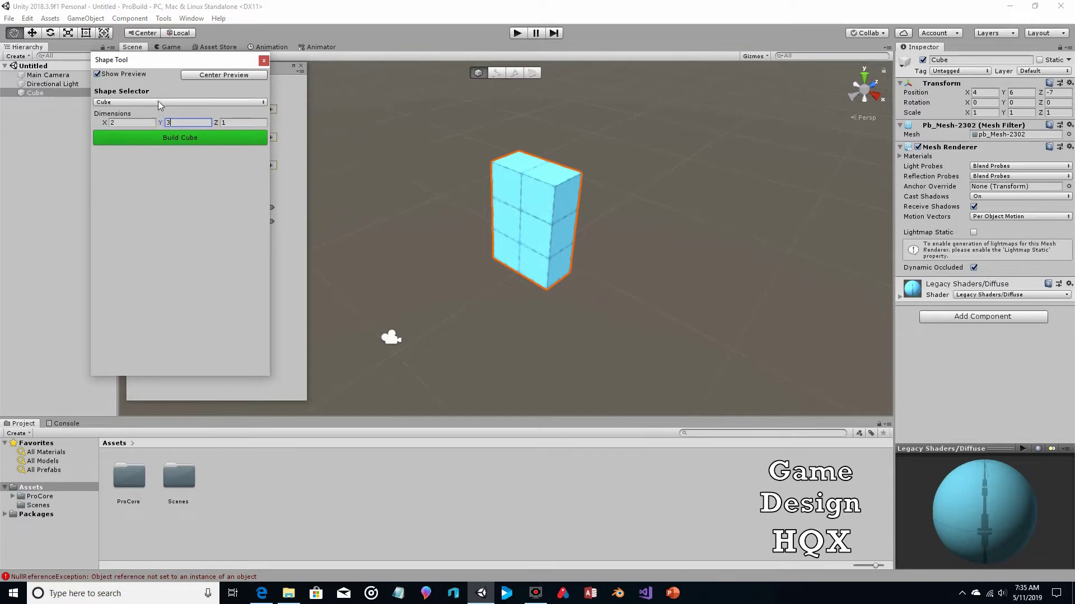
# Switch the preview to a Stair, set Steps to 9, and toggle Build Sides off and on.
pyautogui.click(157, 102)
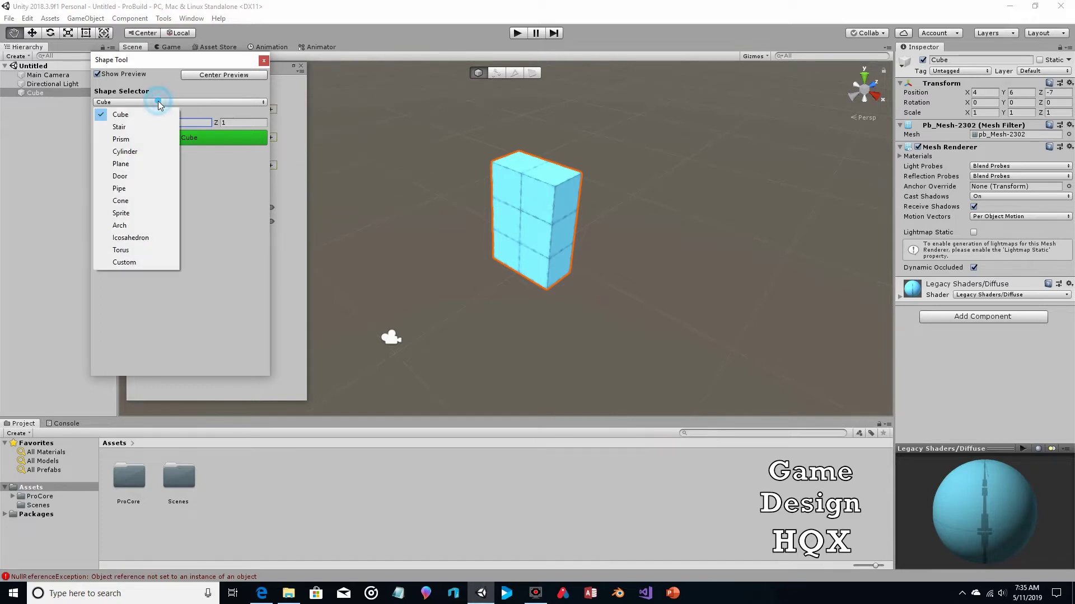
pyautogui.click(137, 127)
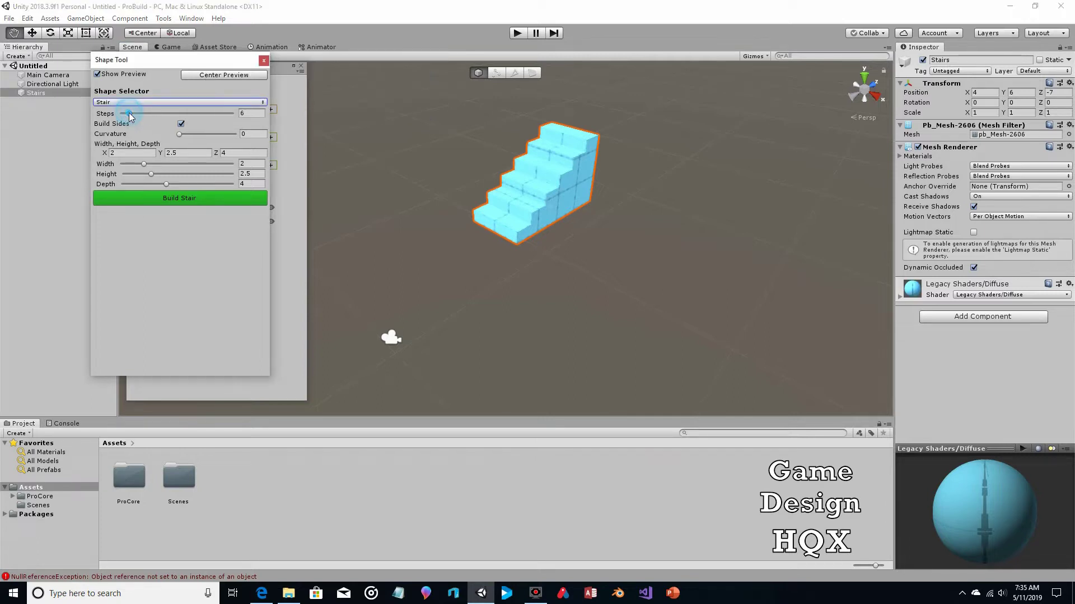
pyautogui.moveTo(129, 116); pyautogui.dragTo(145, 116)
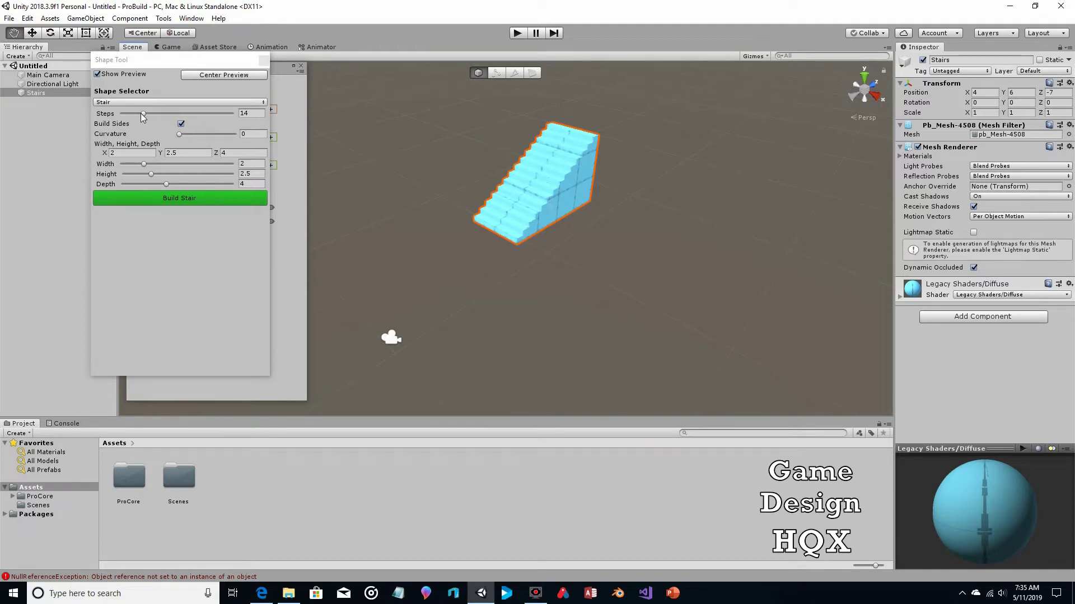
pyautogui.moveTo(140, 117); pyautogui.dragTo(135, 116)
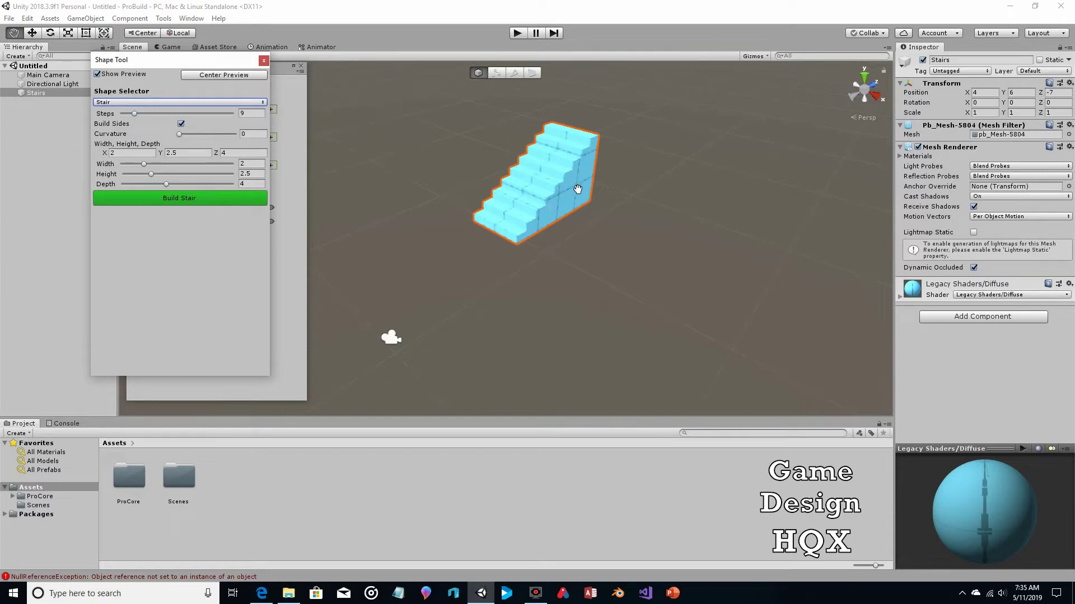
pyautogui.click(180, 124)
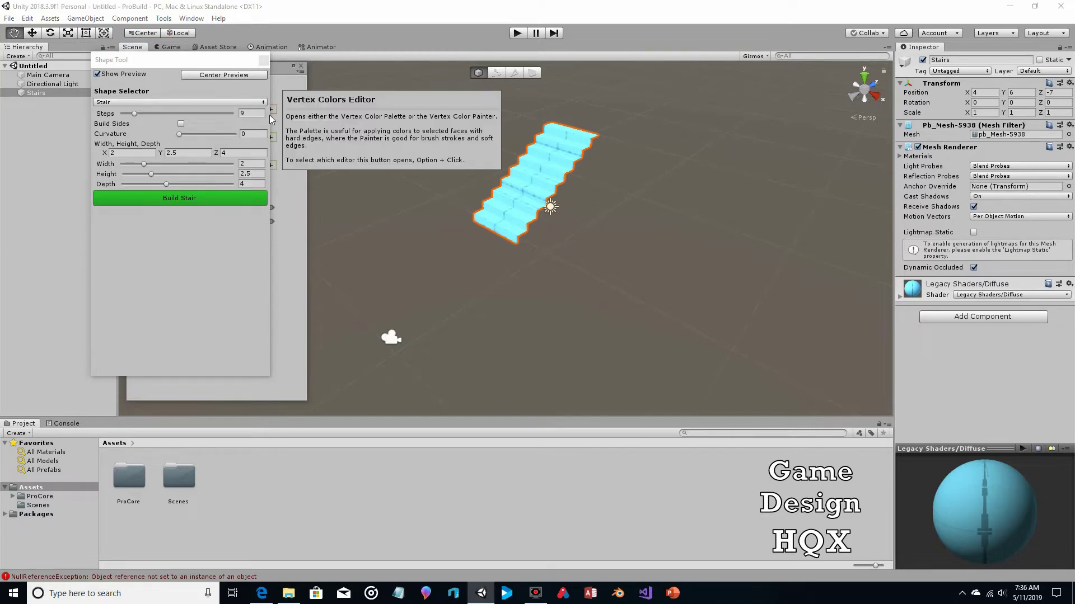
pyautogui.click(180, 124)
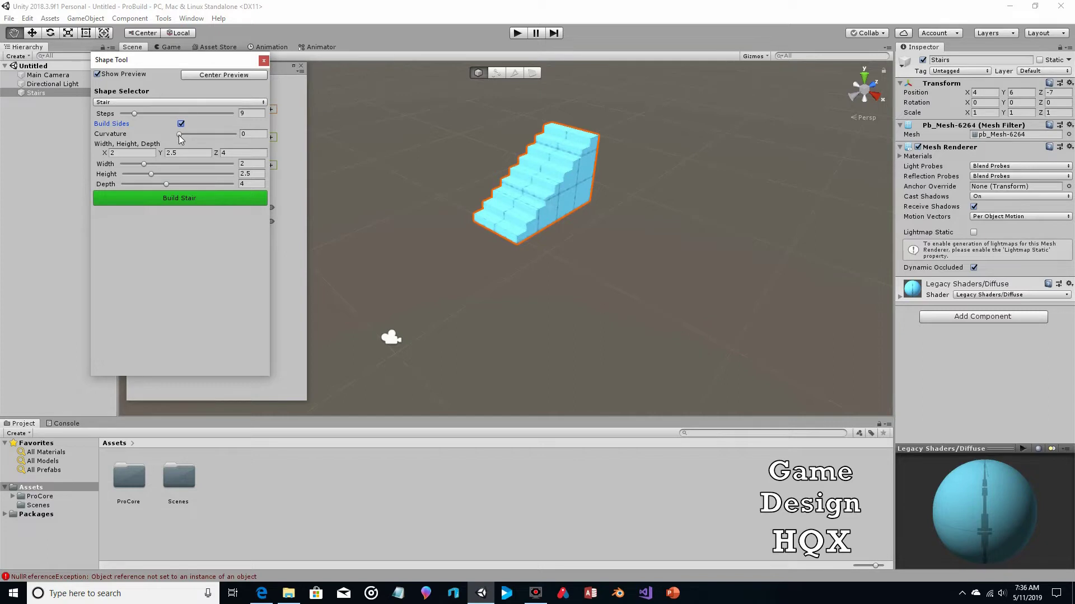
# Curve the stairs to 171, adjust width and inner radius, toggle Mirror, then reset Curvature to 0.
pyautogui.moveTo(180, 137); pyautogui.dragTo(209, 141)
pyautogui.scroll(-2, 660, 169)
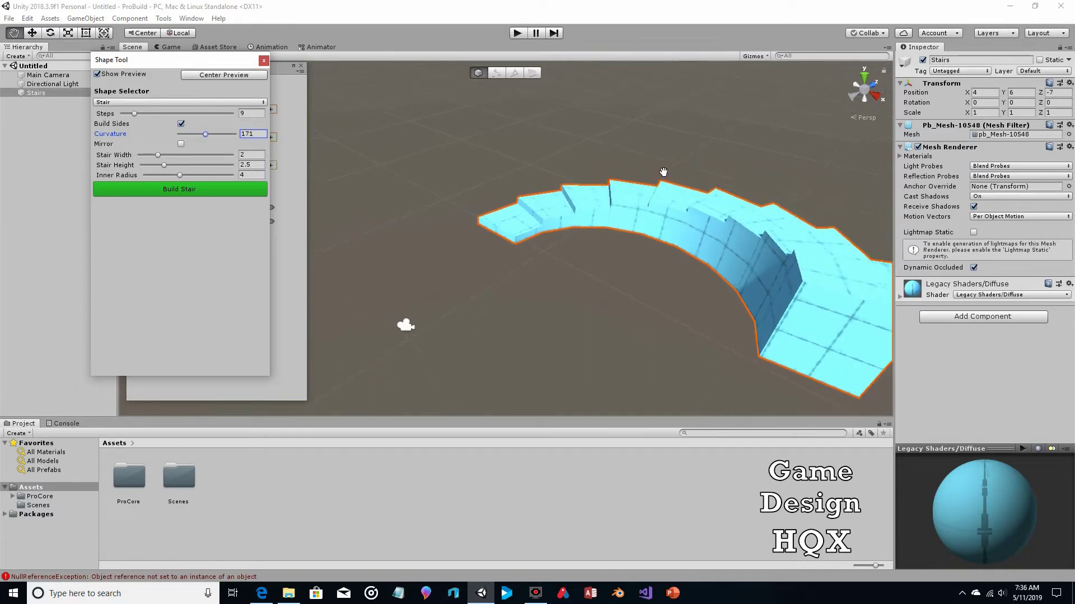
pyautogui.scroll(-1, 663, 172)
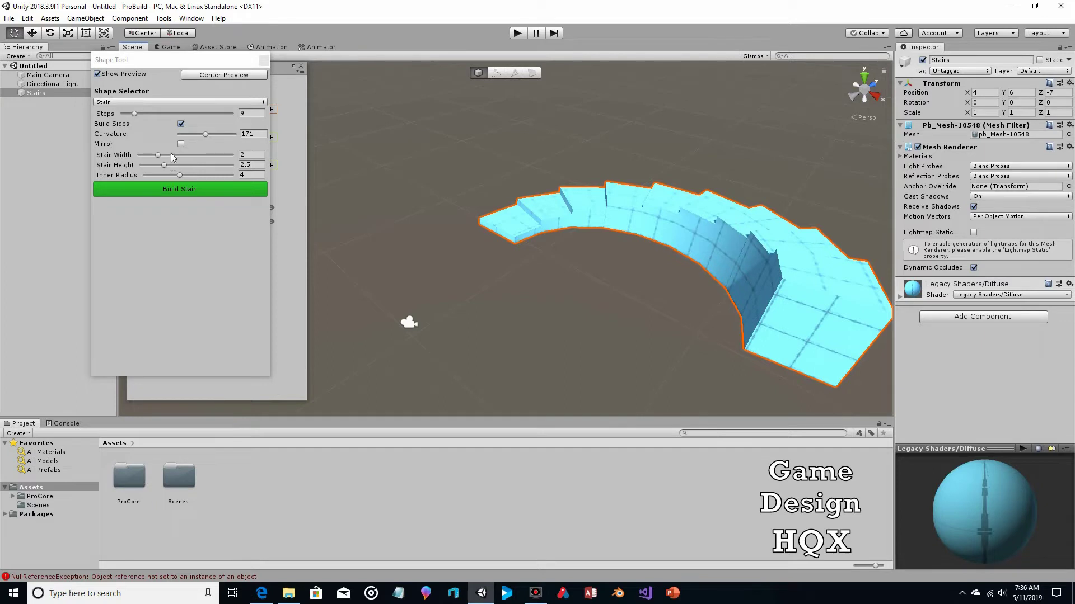
pyautogui.moveTo(159, 156); pyautogui.dragTo(165, 177)
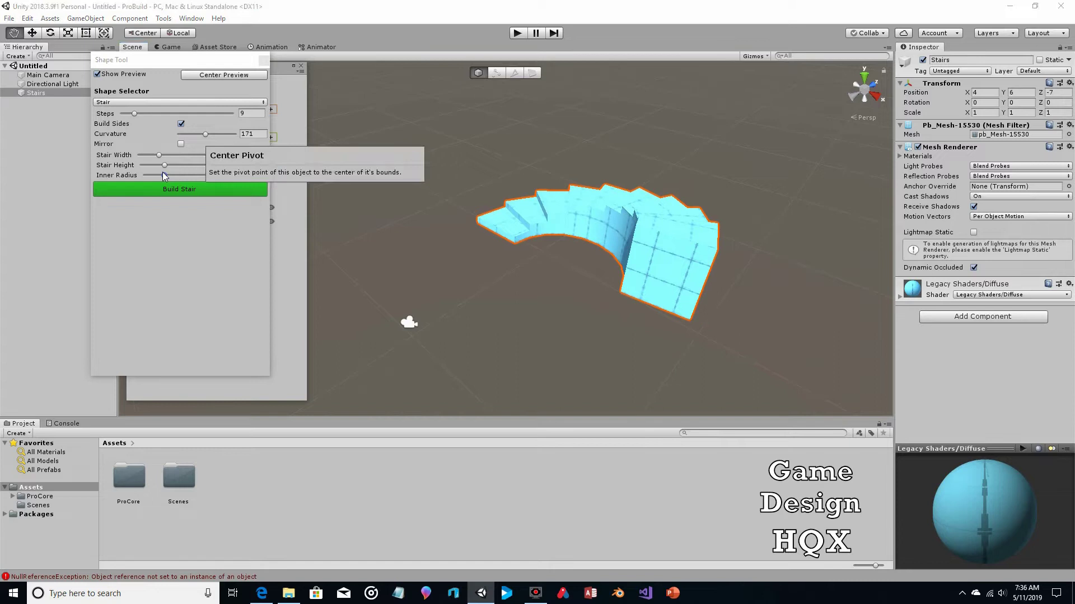
pyautogui.moveTo(165, 177); pyautogui.dragTo(185, 176)
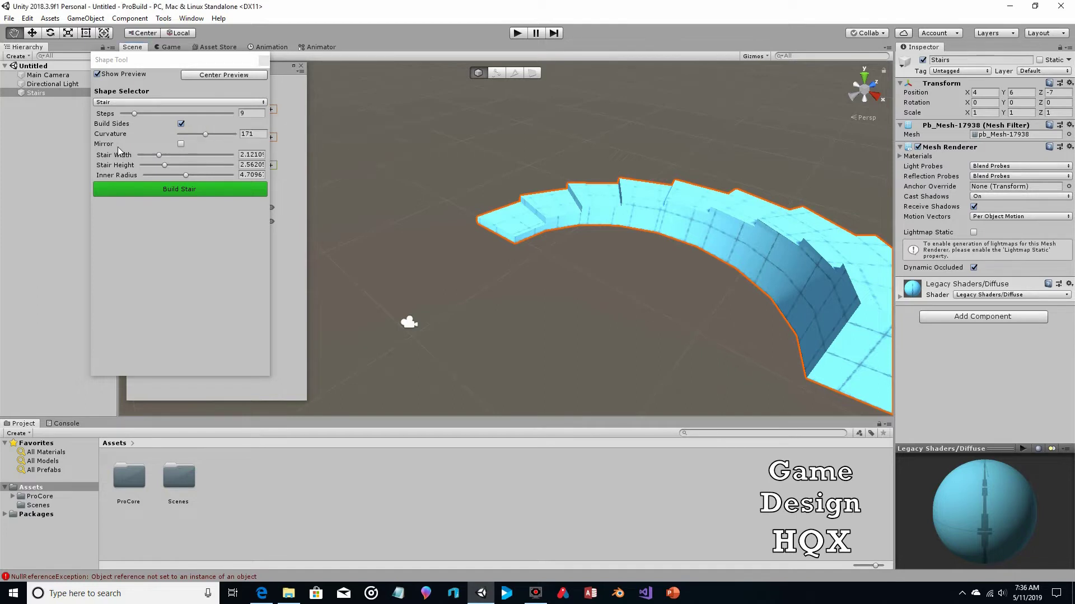
pyautogui.click(181, 144)
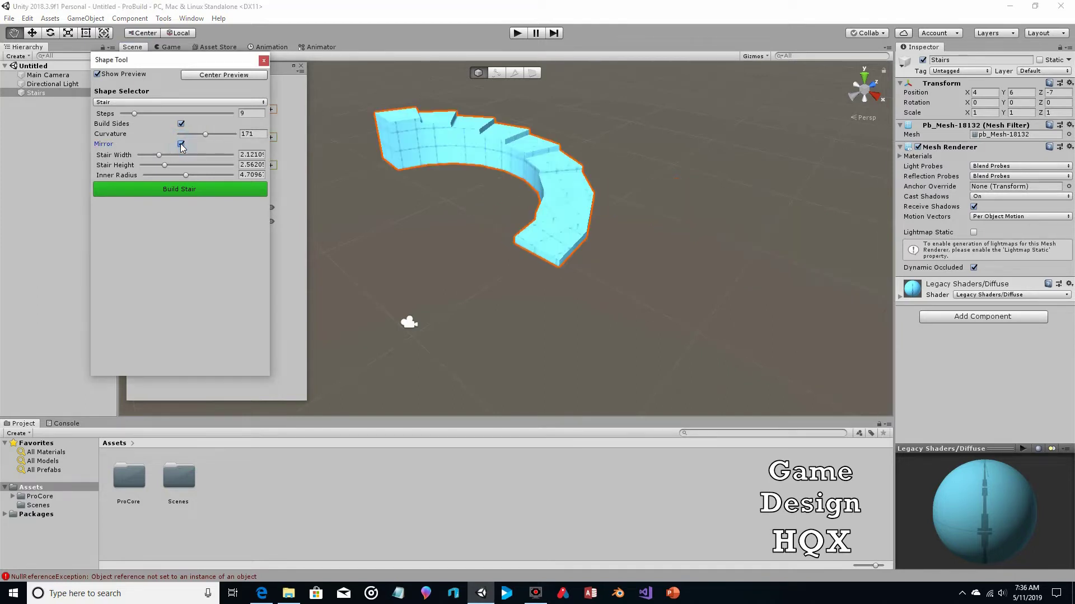
pyautogui.click(181, 144)
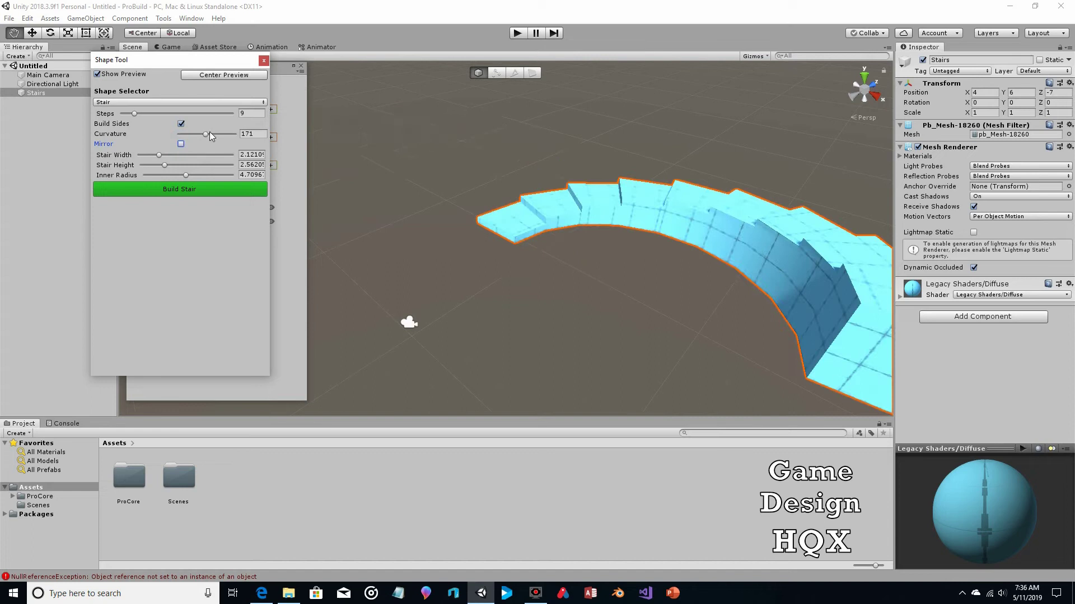
pyautogui.moveTo(207, 138); pyautogui.dragTo(168, 137)
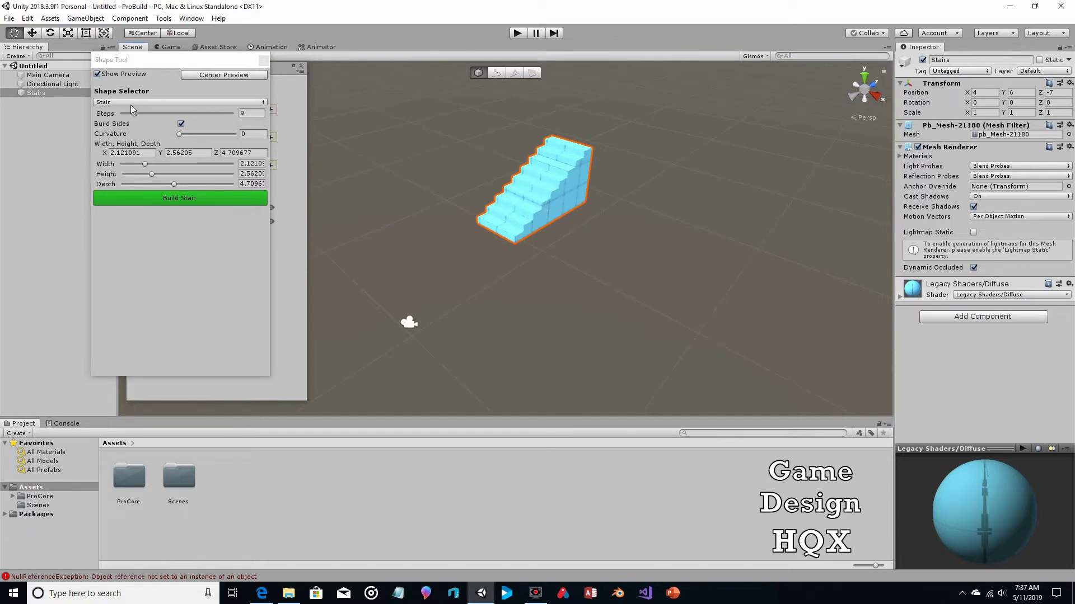
# Switch the preview to a Prism and set its Dimensions X and Y to 2.
pyautogui.moveTo(163, 63); pyautogui.dragTo(188, 65)
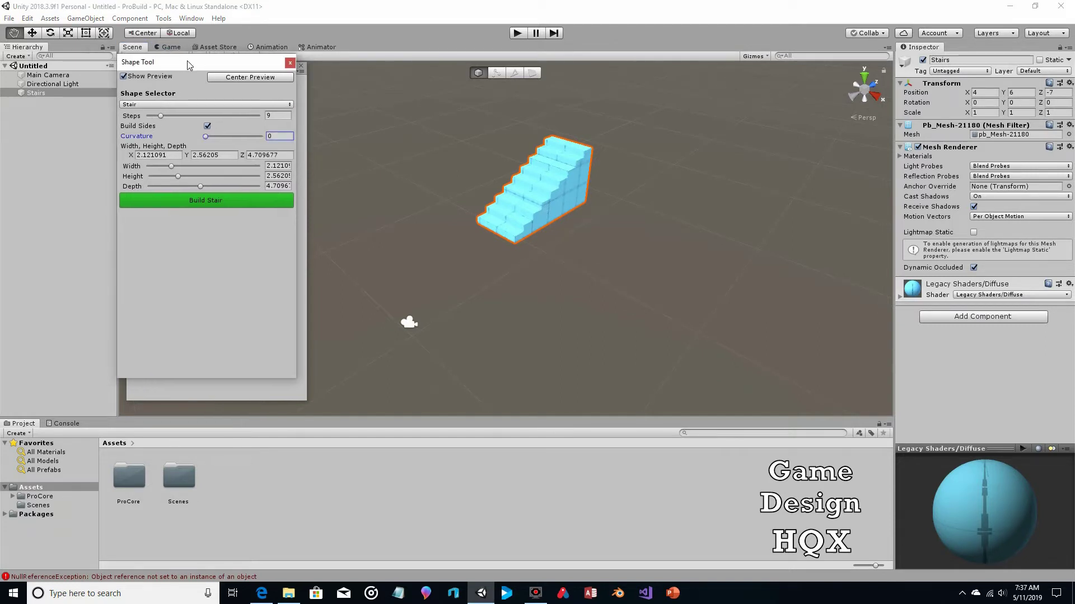
pyautogui.click(187, 105)
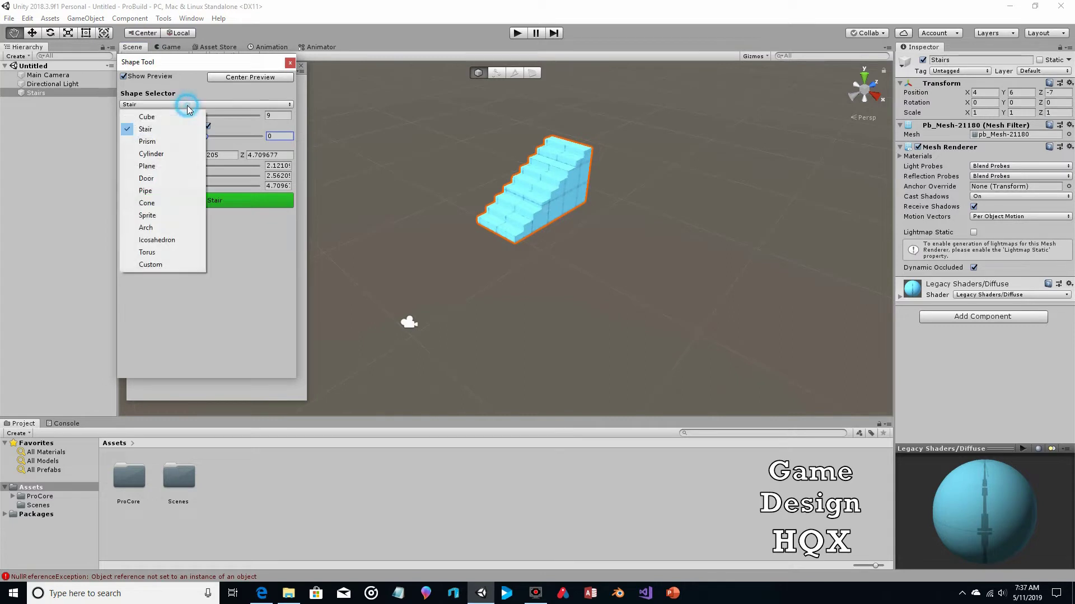
pyautogui.click(168, 140)
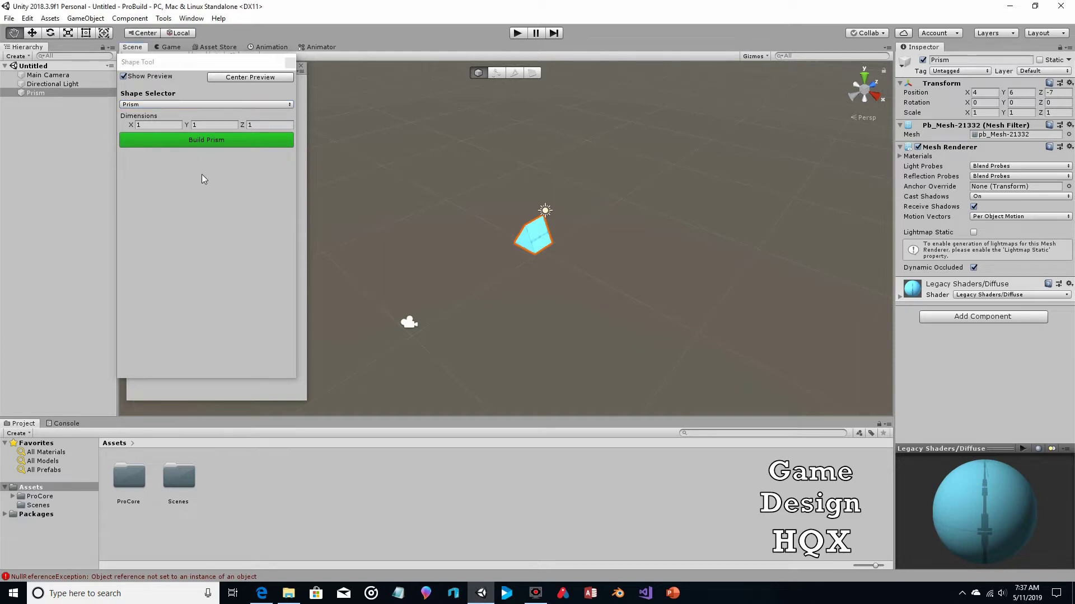
pyautogui.click(152, 125)
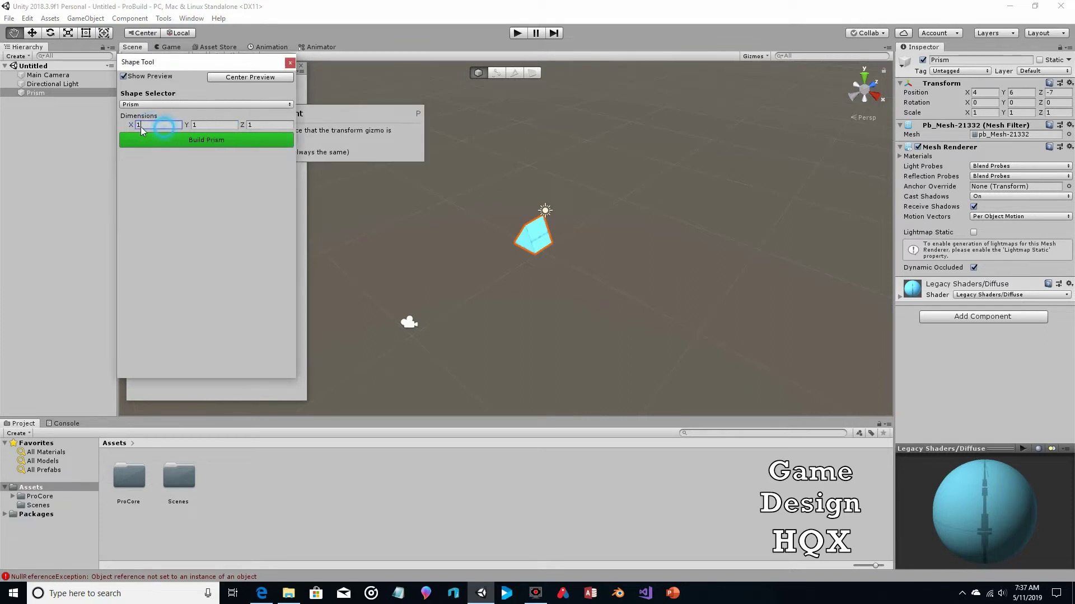
pyautogui.write('2')
pyautogui.click(190, 124)
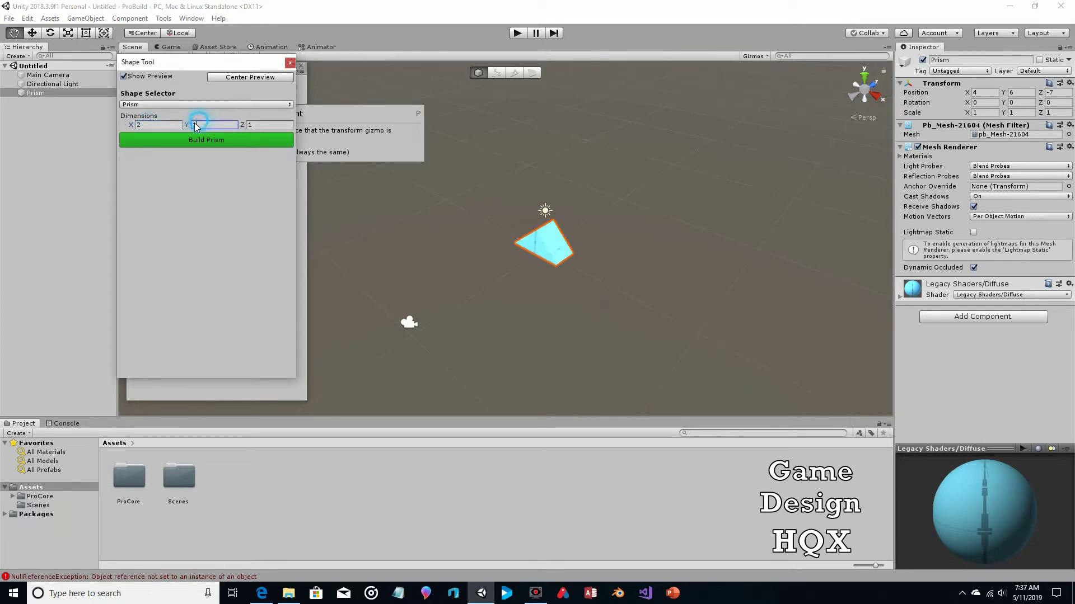
pyautogui.write('2')
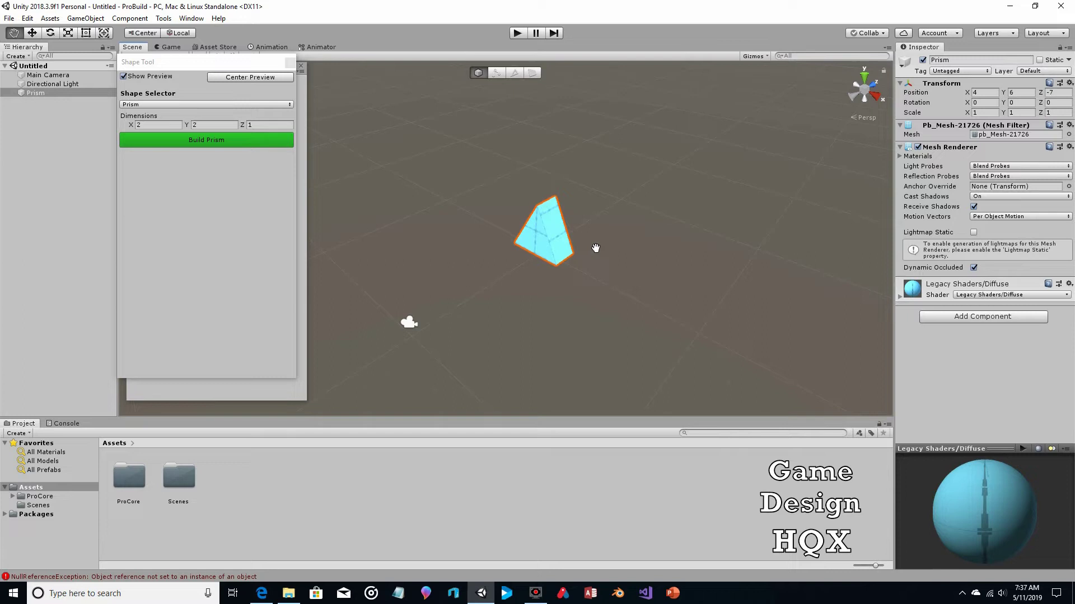
pyautogui.click(224, 103)
# Preview a Cylinder and set its Number of Sides to 22.
pyautogui.click(168, 154)
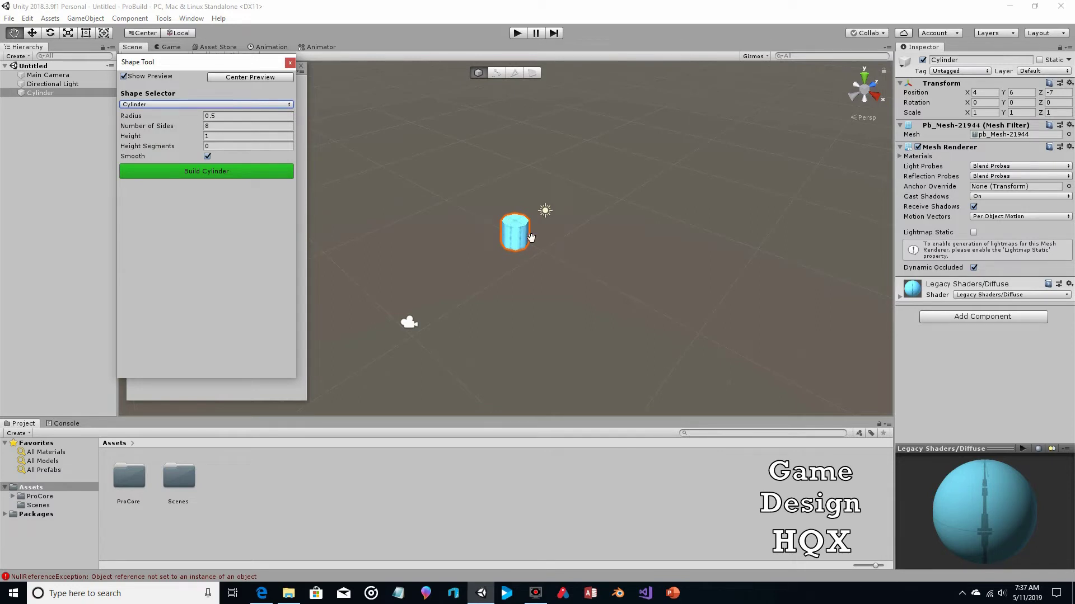
pyautogui.scroll(5, 532, 238)
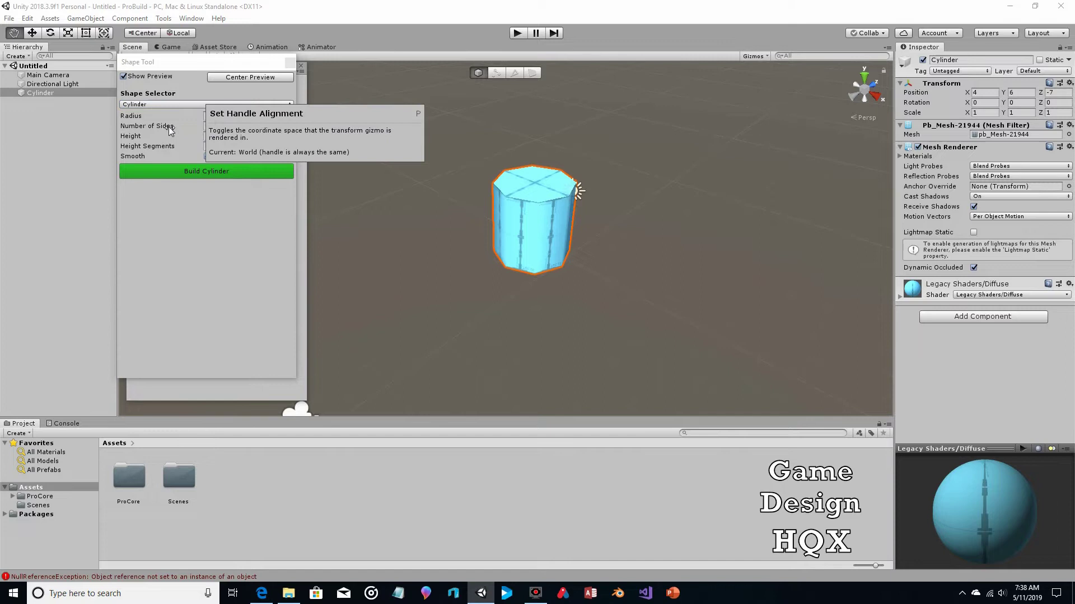
pyautogui.click(225, 126)
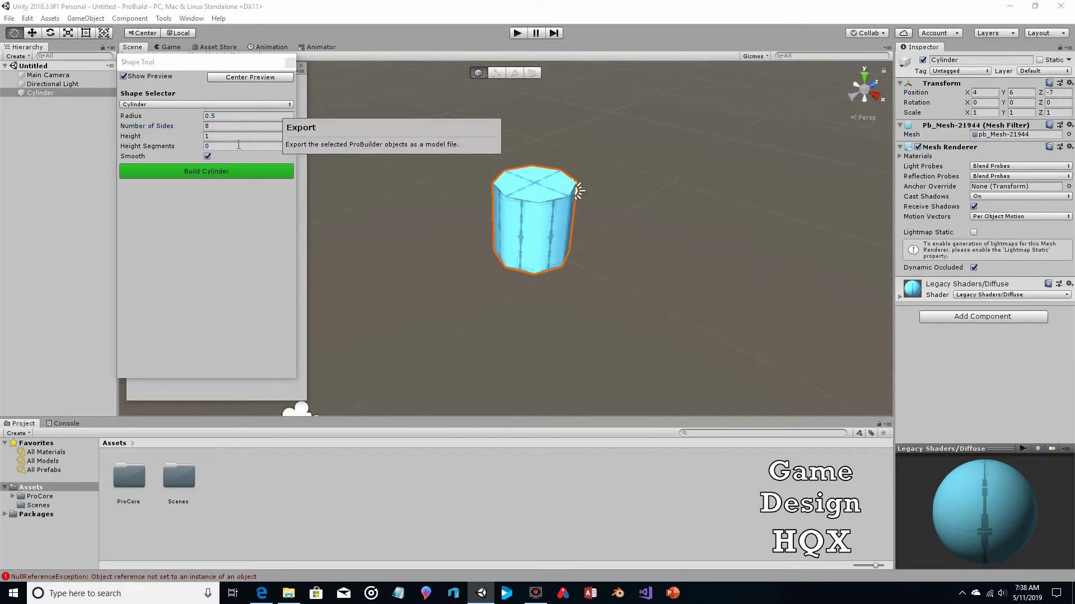
pyautogui.click(216, 126)
pyautogui.write('2')
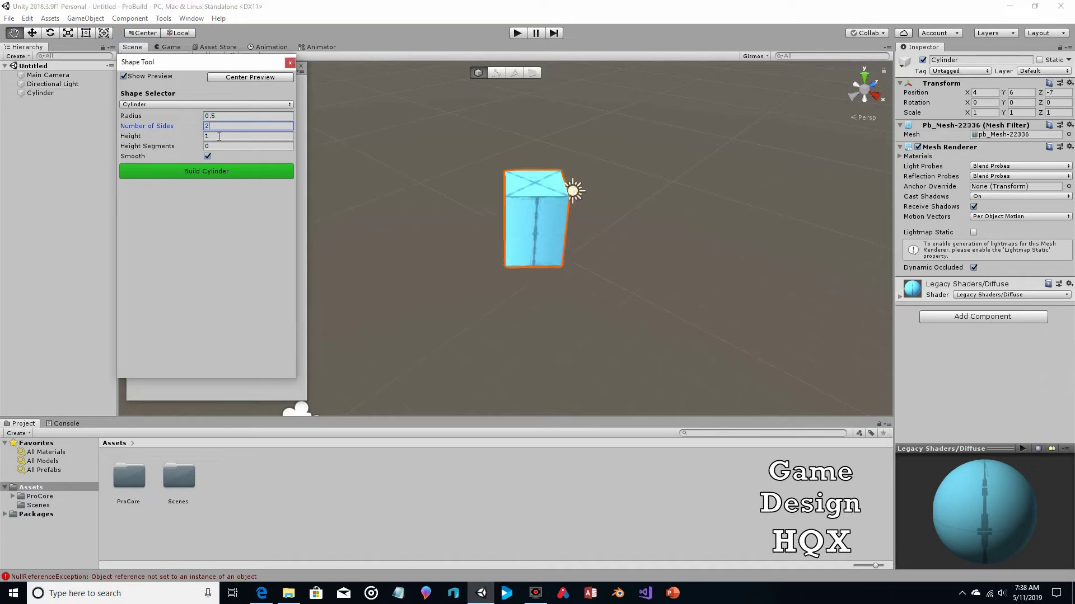
pyautogui.write('2')
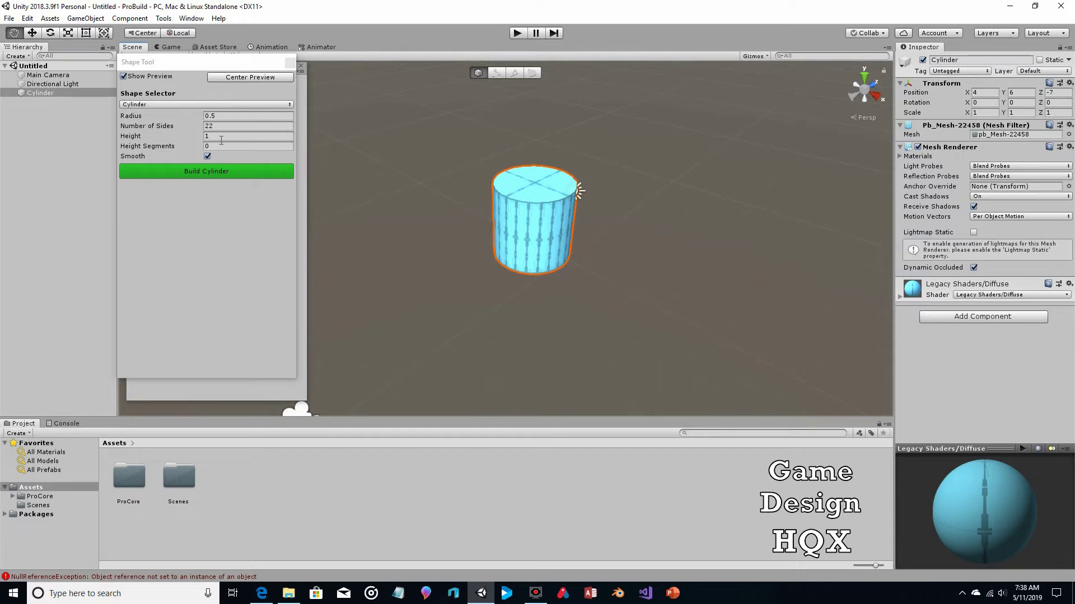
# Switch the Shape Selector to Plane, giving an Up-facing 10×10 plane with 3×3 segments.
pyautogui.click(156, 106)
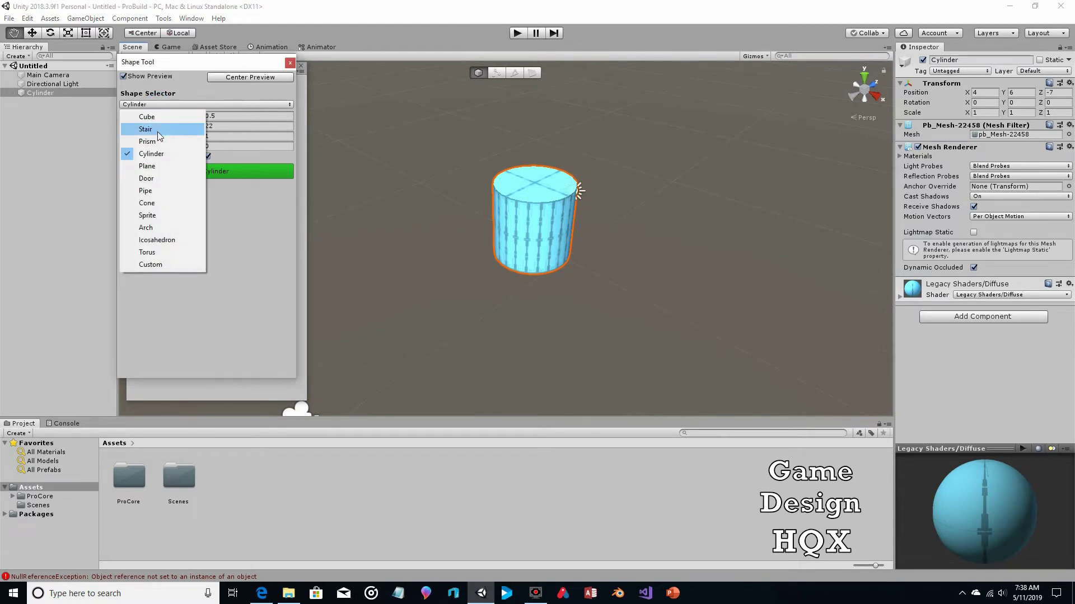
pyautogui.click(147, 166)
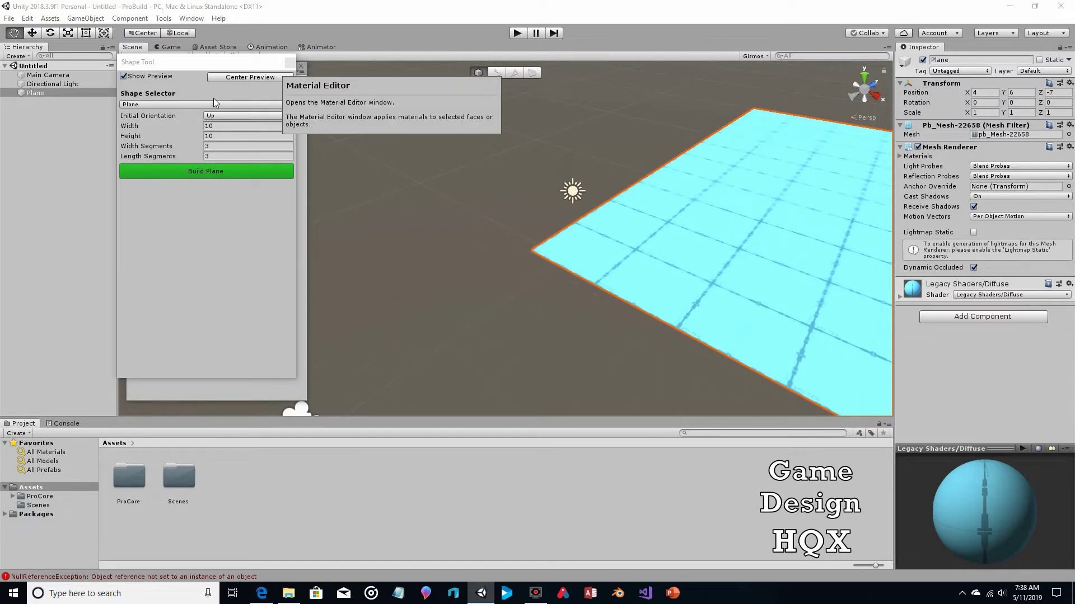
# Preview a 4×4×0.5 Door and frame the whole door in the Scene view.
pyautogui.click(158, 105)
pyautogui.click(159, 178)
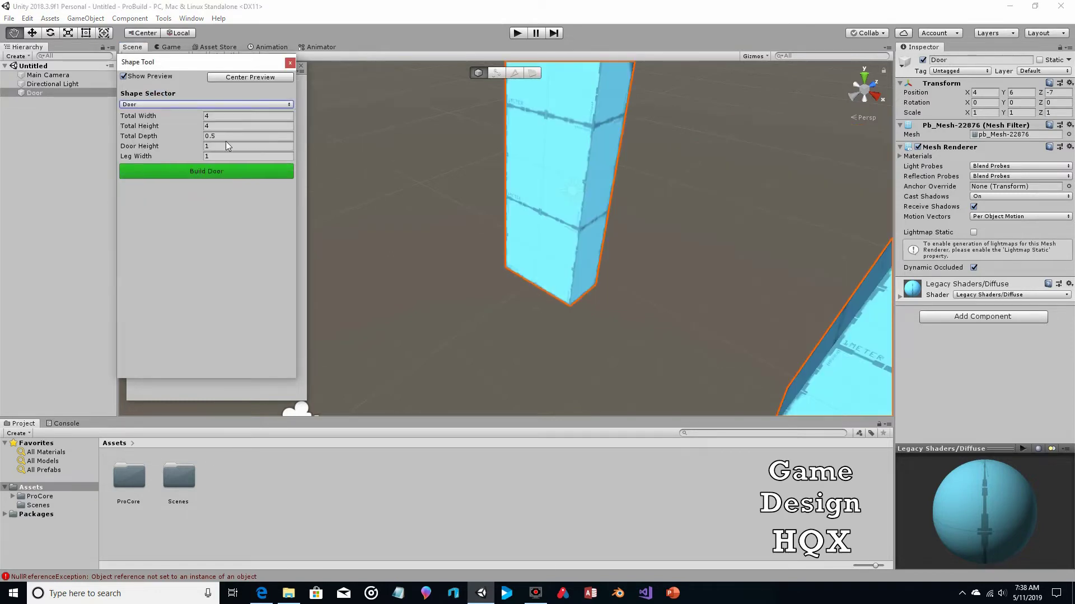
pyautogui.scroll(-8, 527, 182)
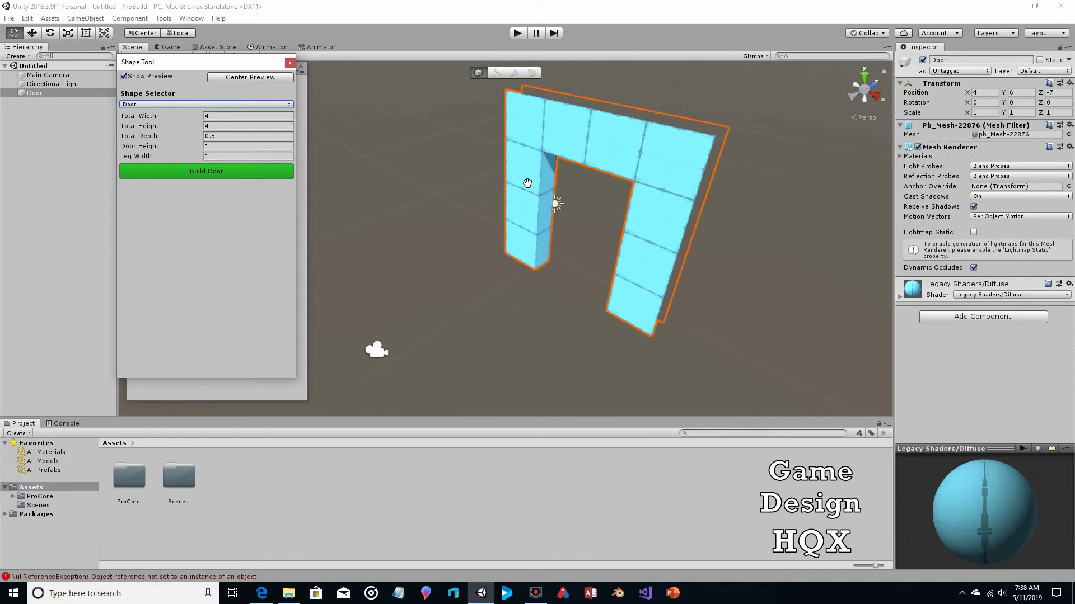
pyautogui.scroll(-2, 527, 183)
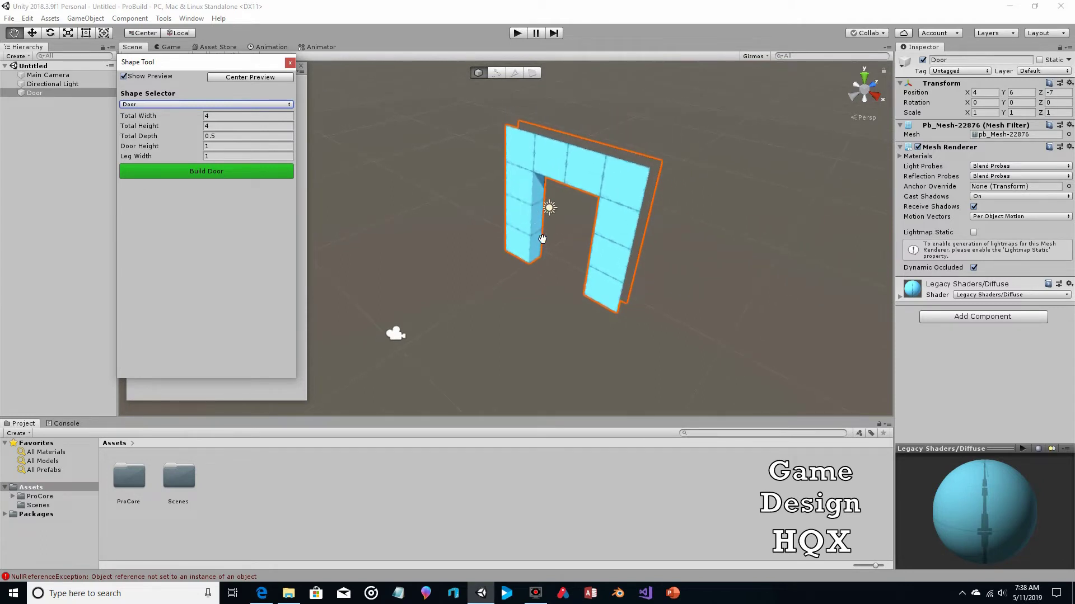
pyautogui.keyDown('alt'); pyautogui.moveTo(547, 241); pyautogui.dragTo(552, 238); pyautogui.keyUp('alt')
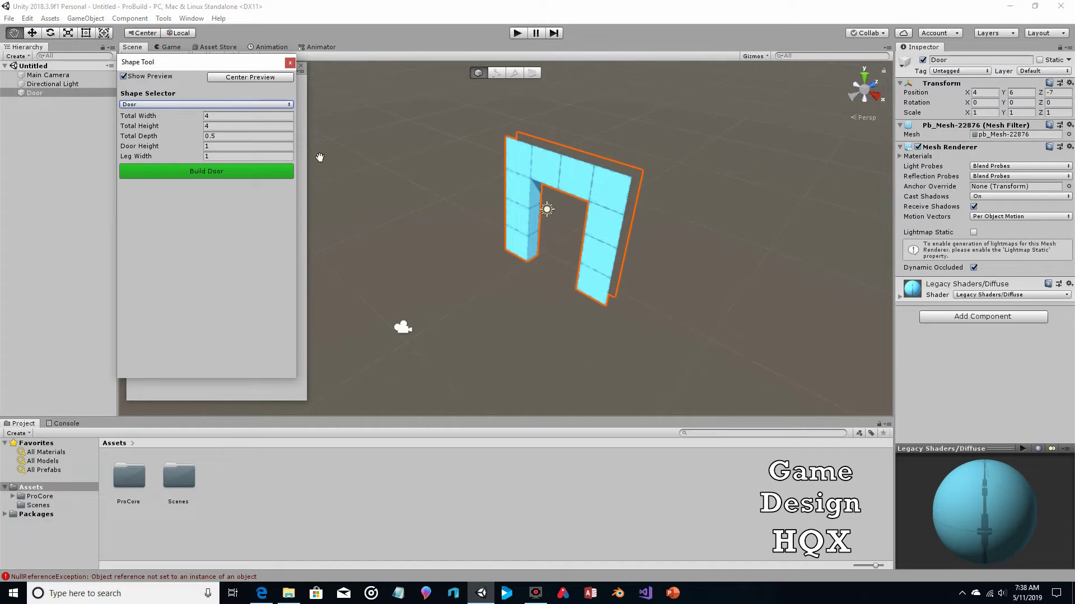
pyautogui.click(219, 115)
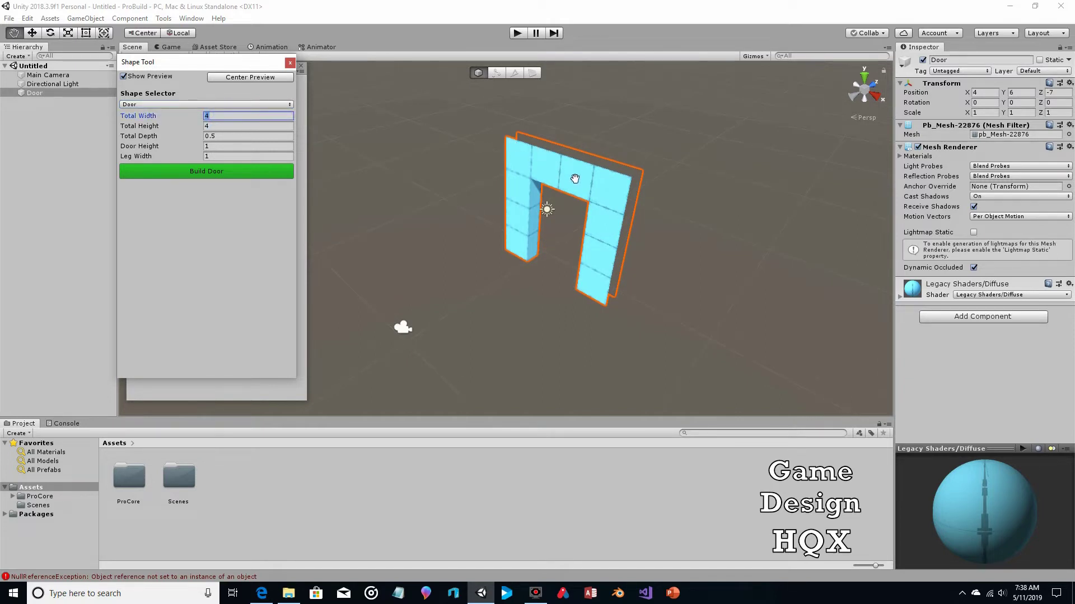
# Set the door's Total Width to 6, Total Height to 6 and Total Depth to 2.
pyautogui.click(216, 117)
pyautogui.write('6')
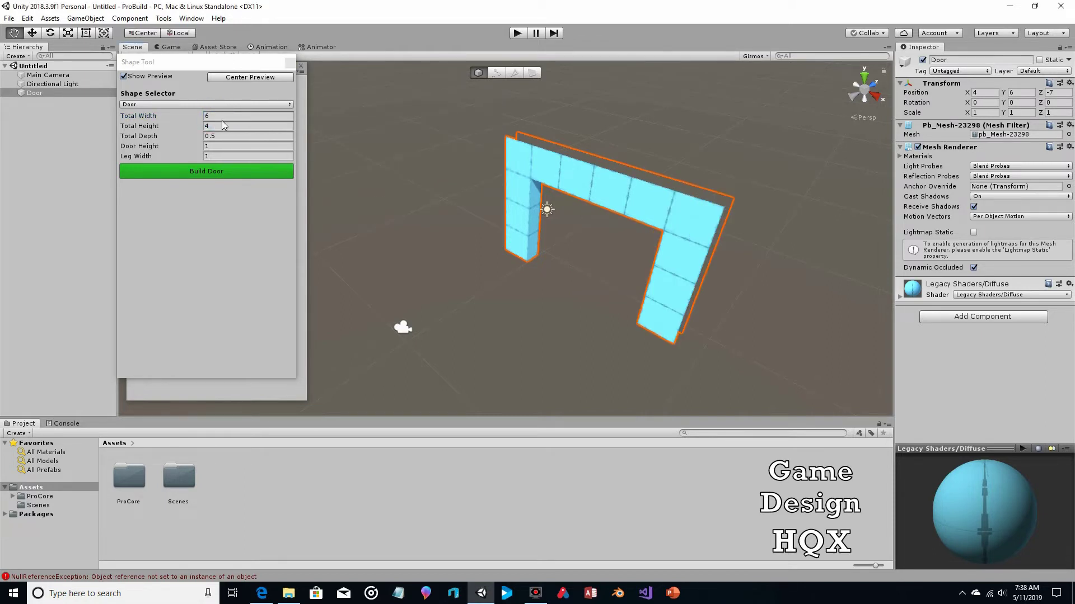
pyautogui.click(206, 126)
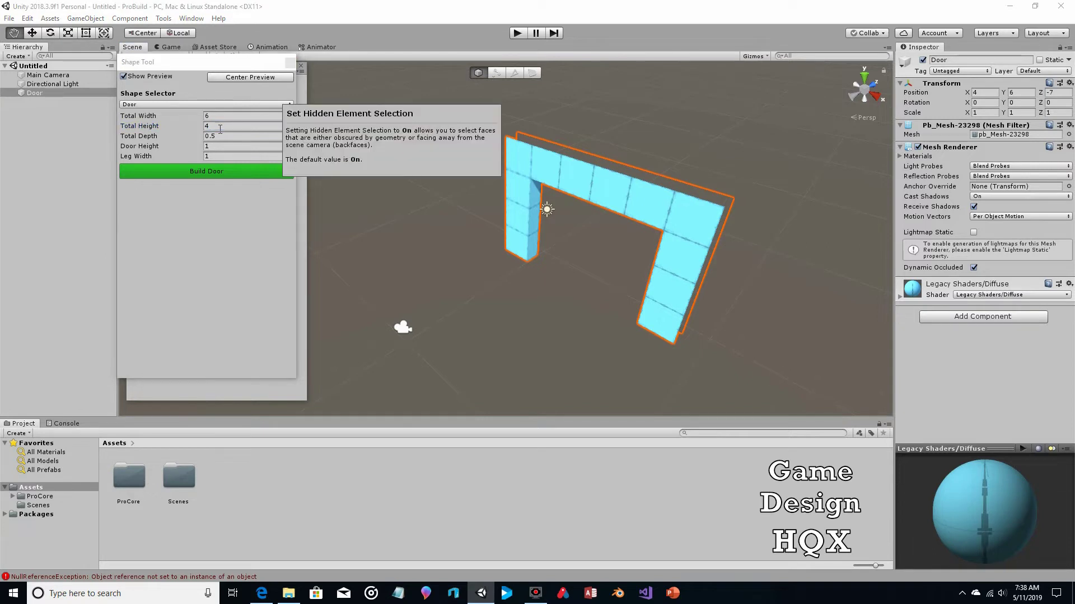
pyautogui.click(220, 128)
pyautogui.write('6')
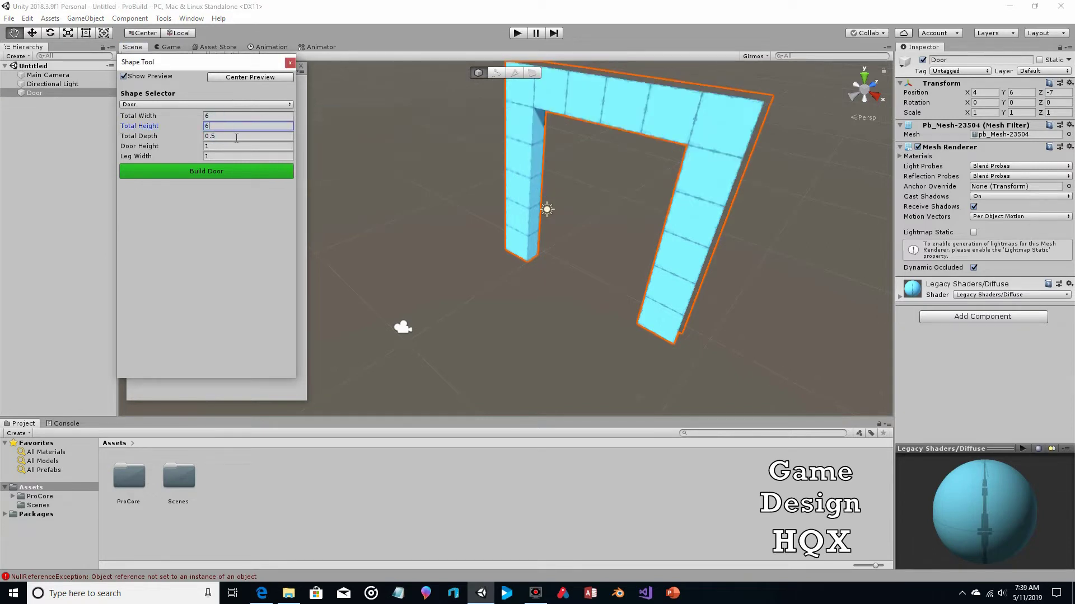
pyautogui.click(218, 136)
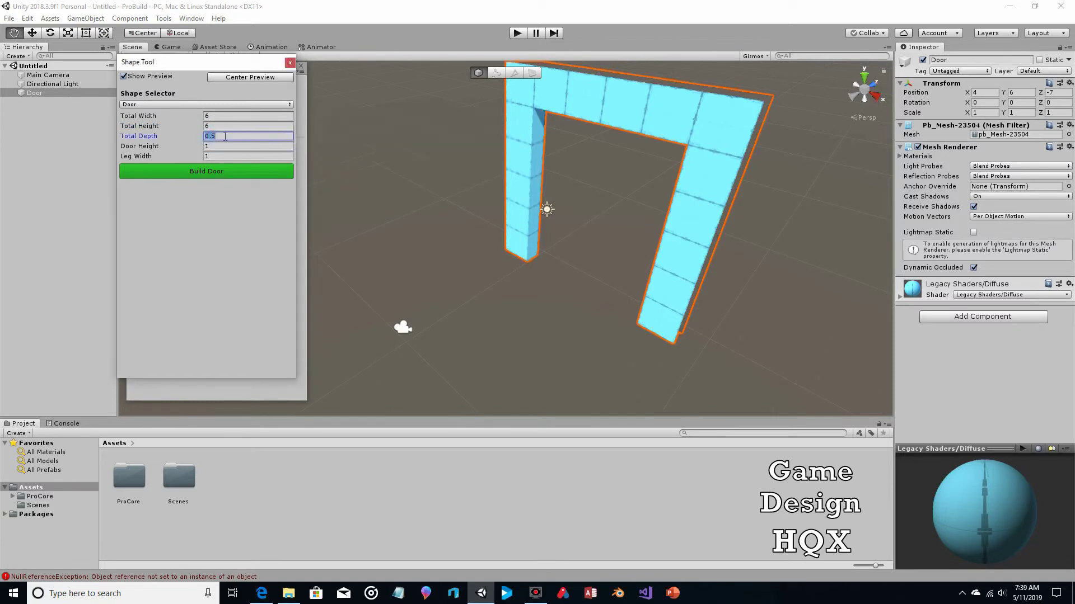
pyautogui.click(220, 135)
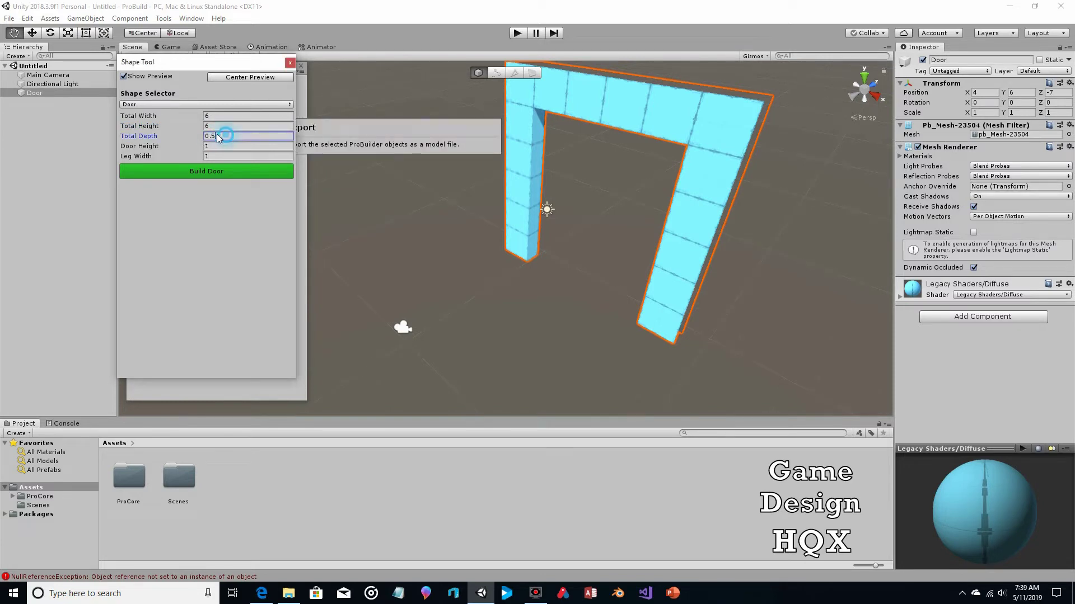
pyautogui.write('2')
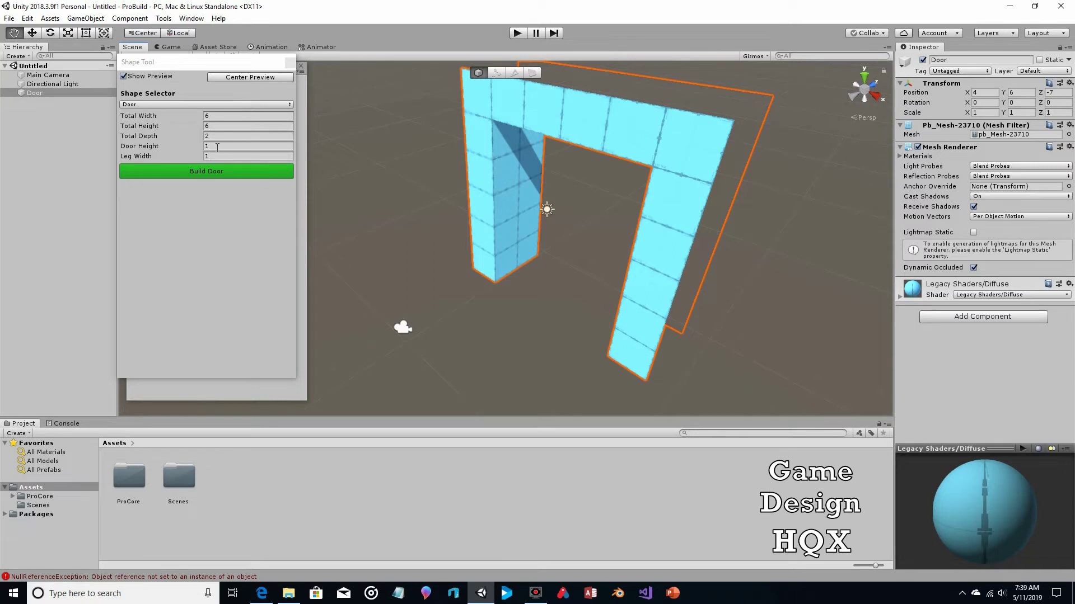
# Set Door Height to 2, then switch the preview to a Pipe.
pyautogui.click(234, 144)
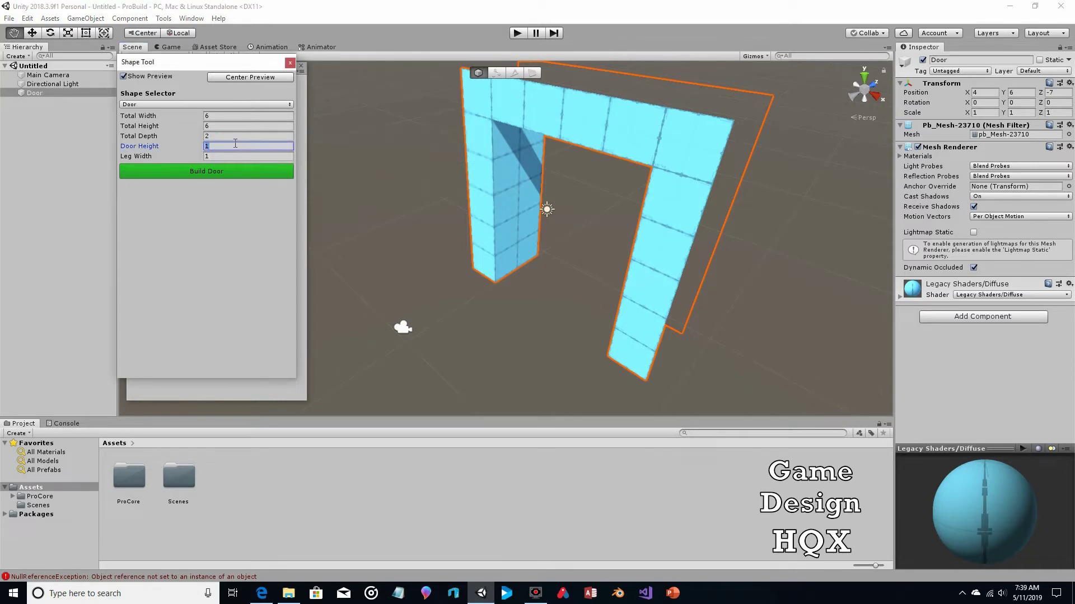
pyautogui.click(222, 144)
pyautogui.write('2')
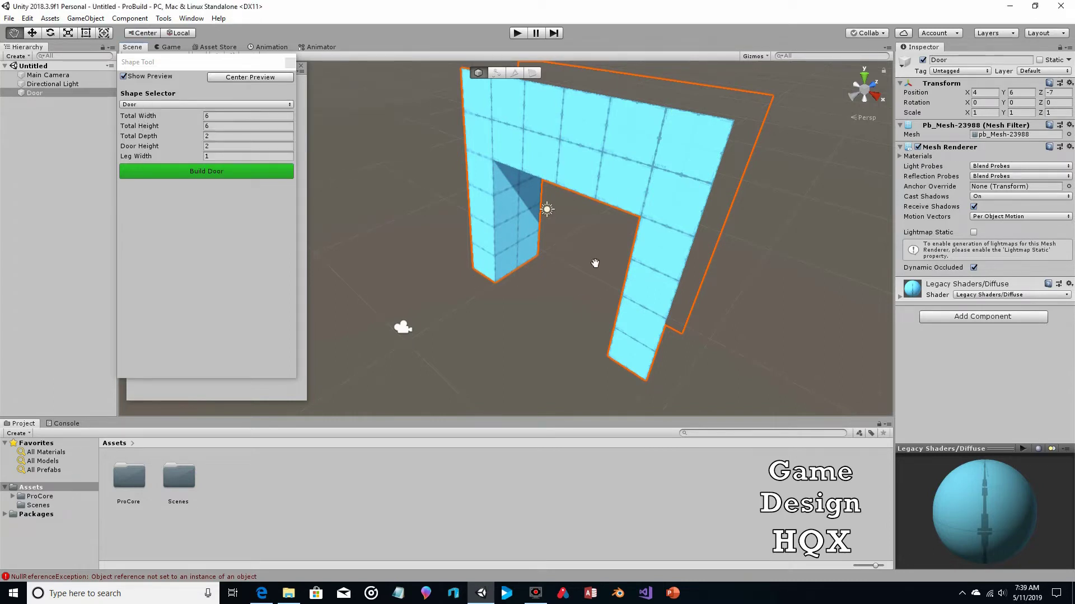
pyautogui.click(179, 105)
pyautogui.click(163, 193)
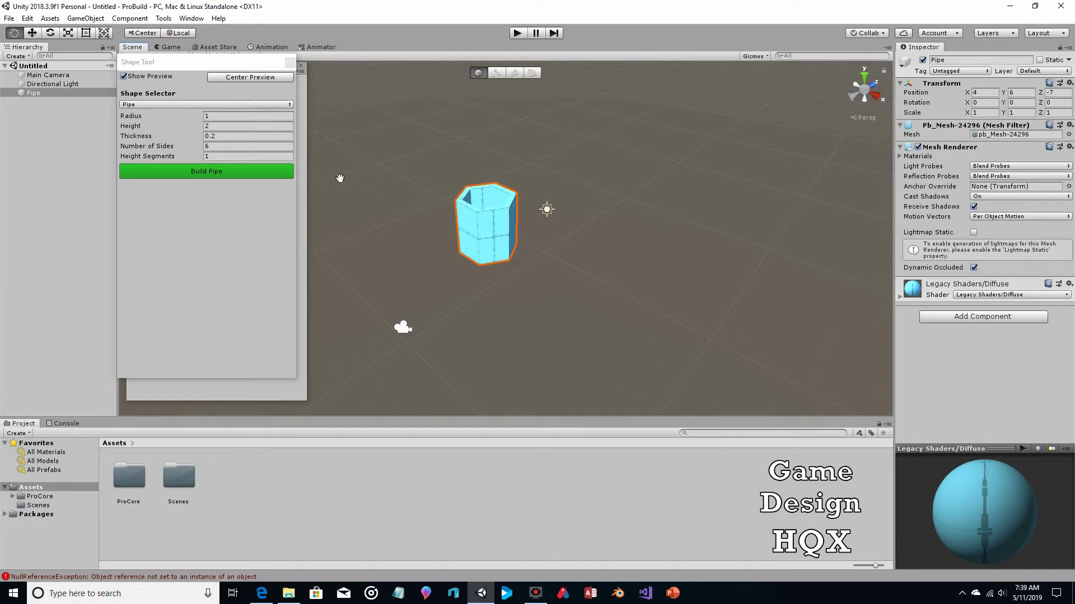
# Set the pipe's Number of Sides to 22, then change it to 3.
pyautogui.click(222, 147)
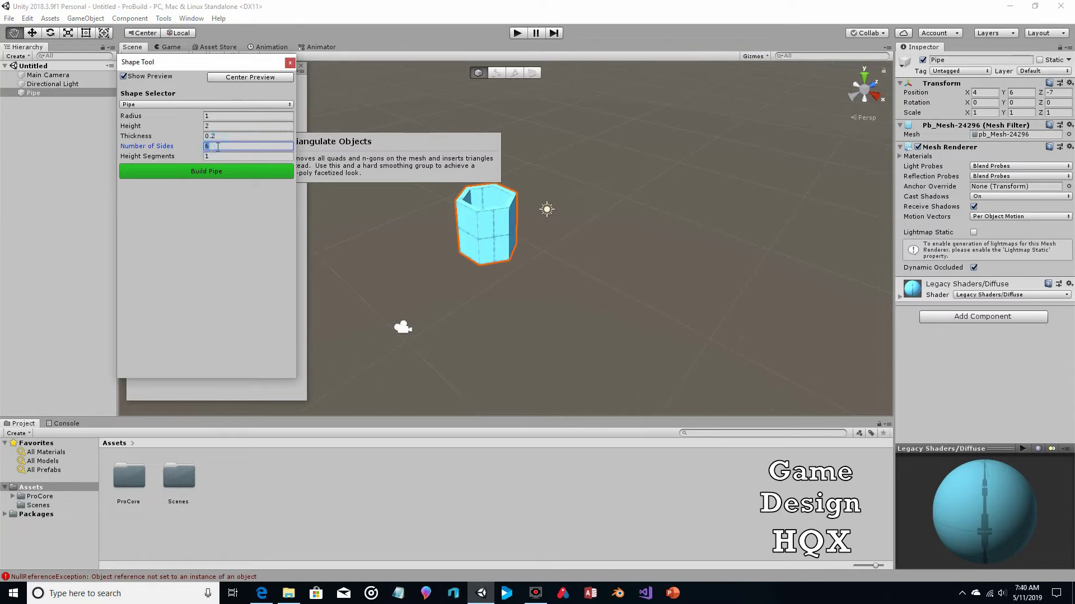
pyautogui.write('22')
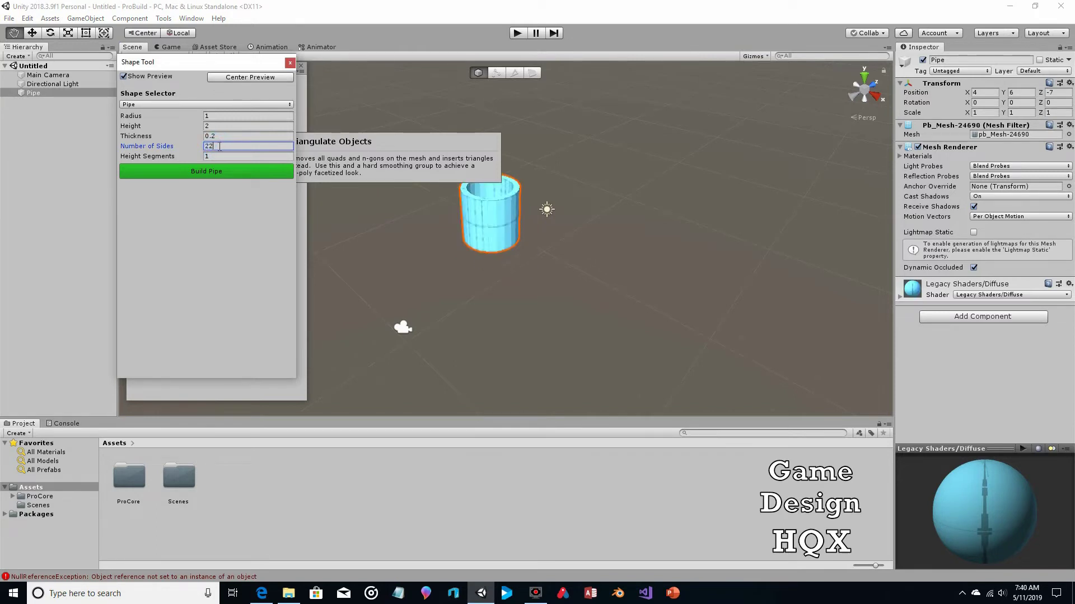
pyautogui.doubleClick(222, 147)
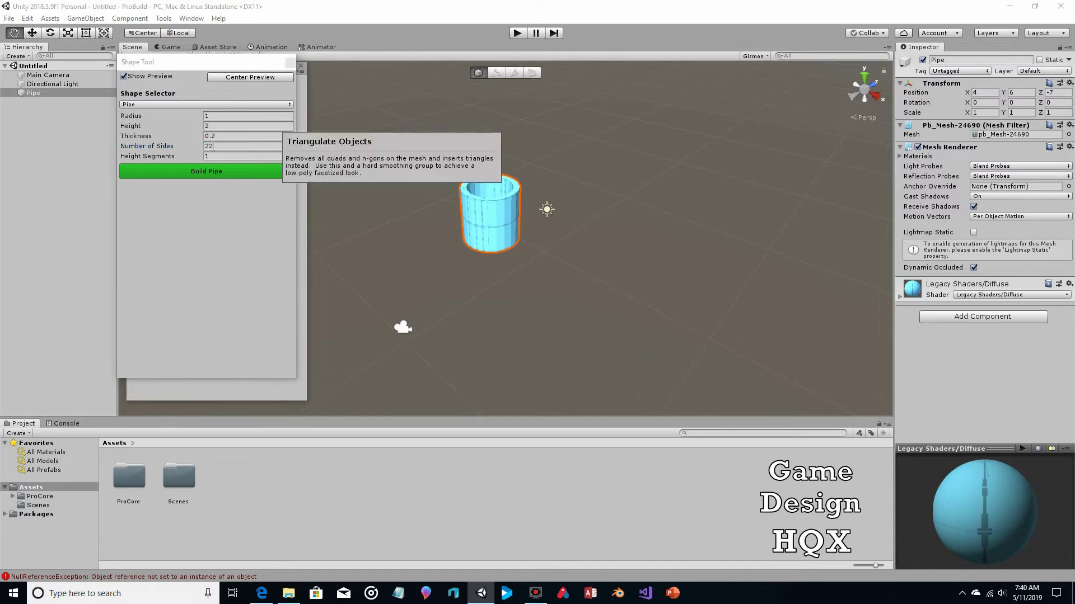
pyautogui.write('3')
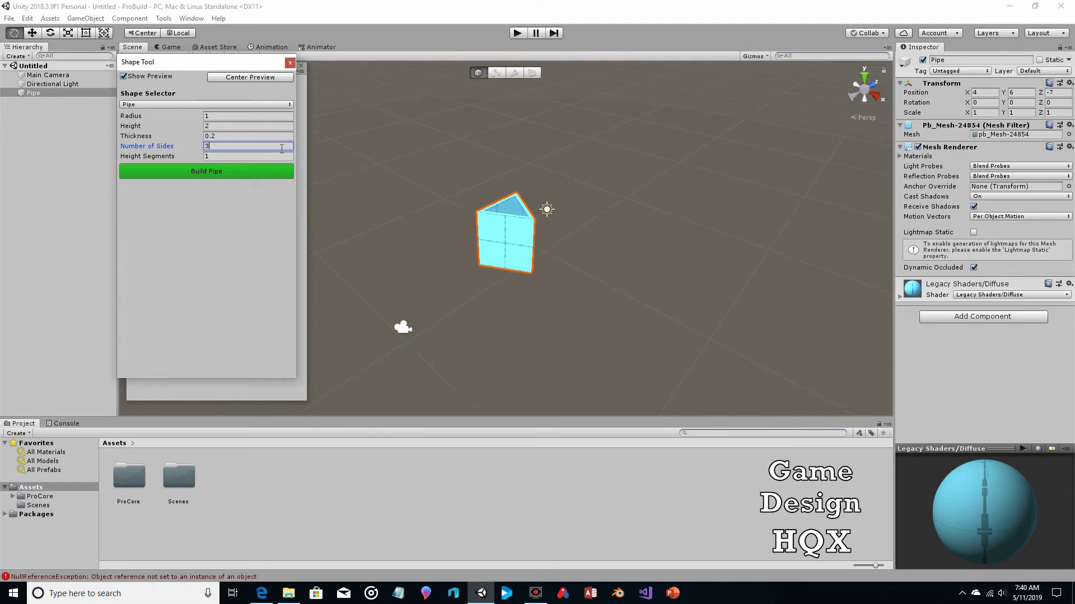
pyautogui.click(180, 104)
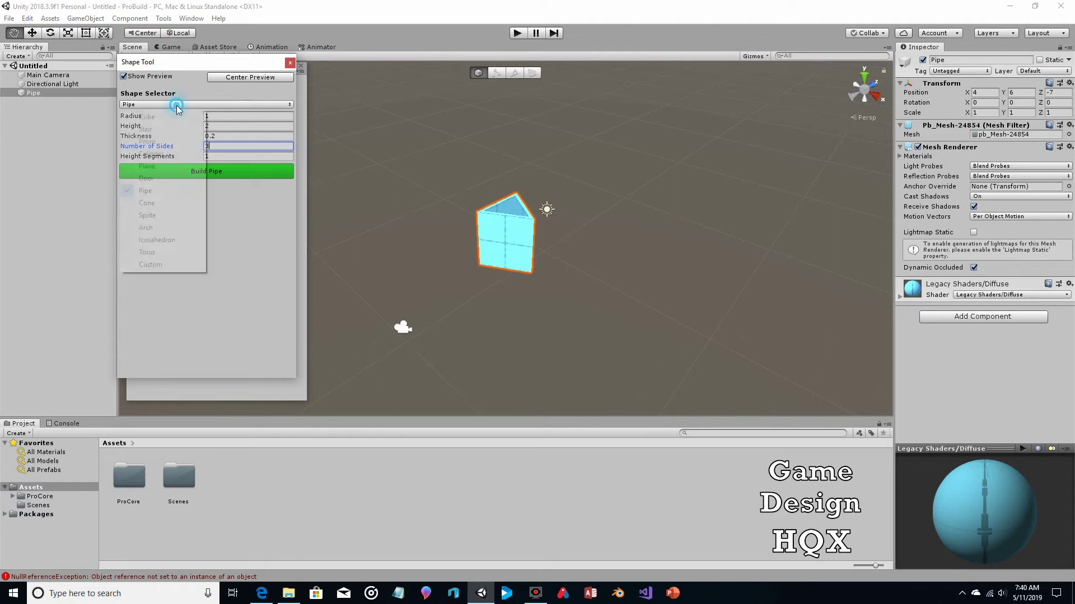
# Switch the preview to a Cone and set its Number of Sides, which settles at 3.
pyautogui.click(168, 205)
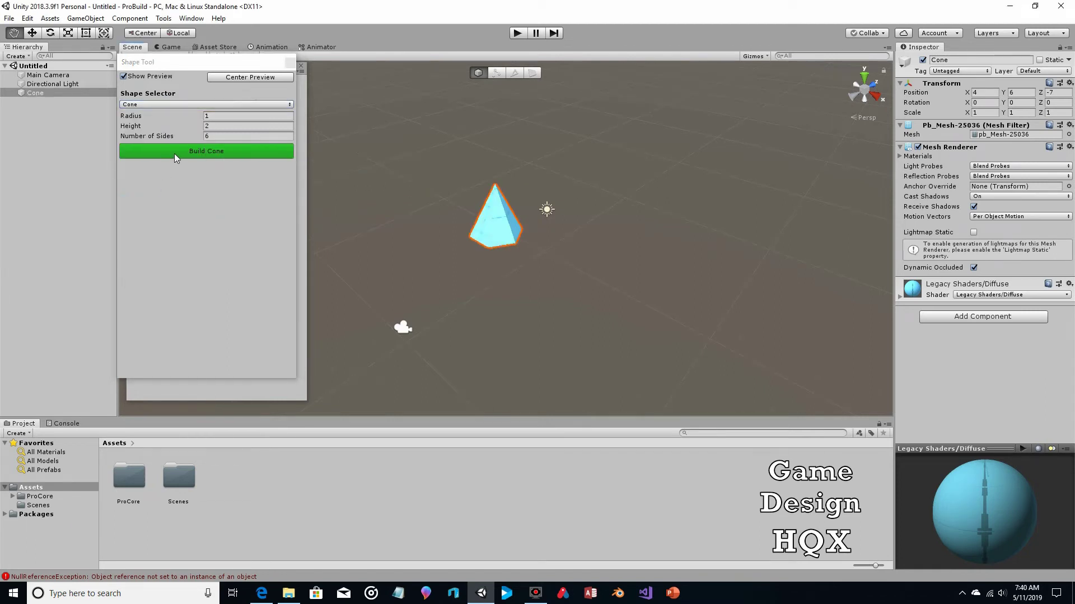
pyautogui.click(206, 137)
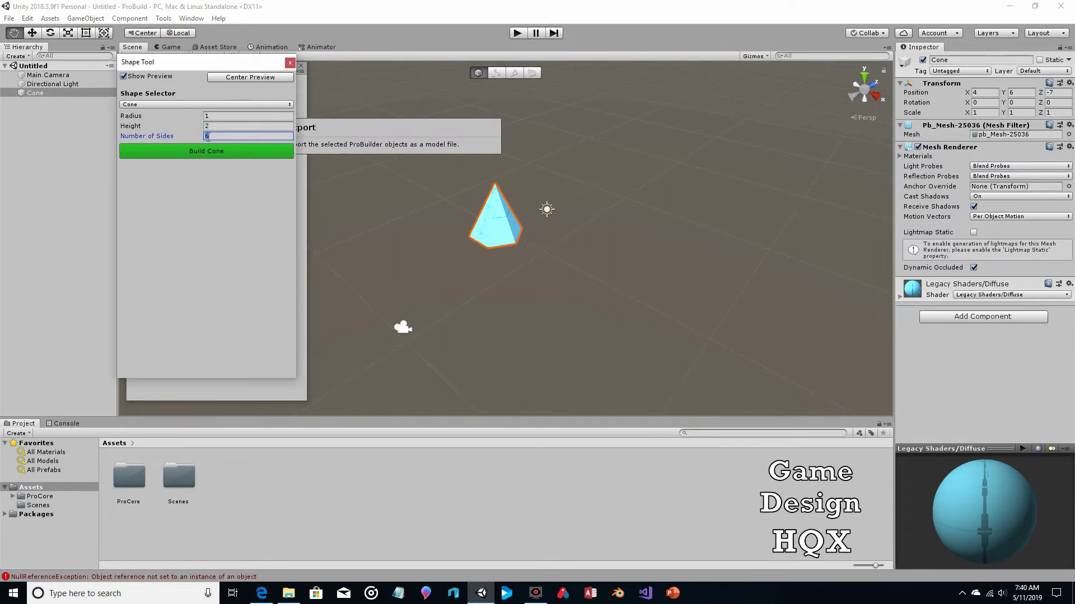
pyautogui.write('2')
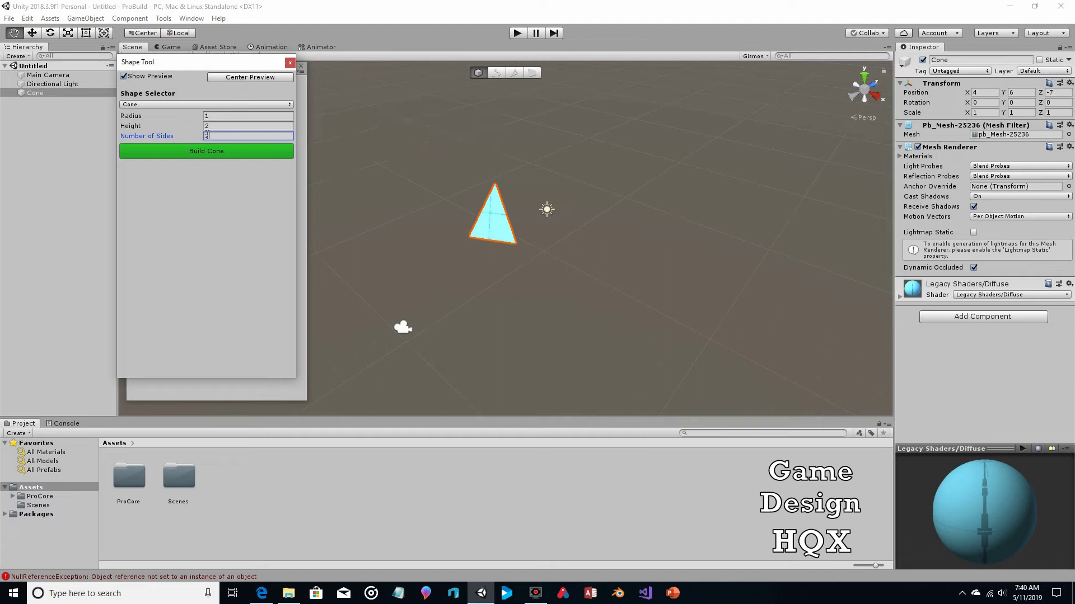
pyautogui.click(337, 137)
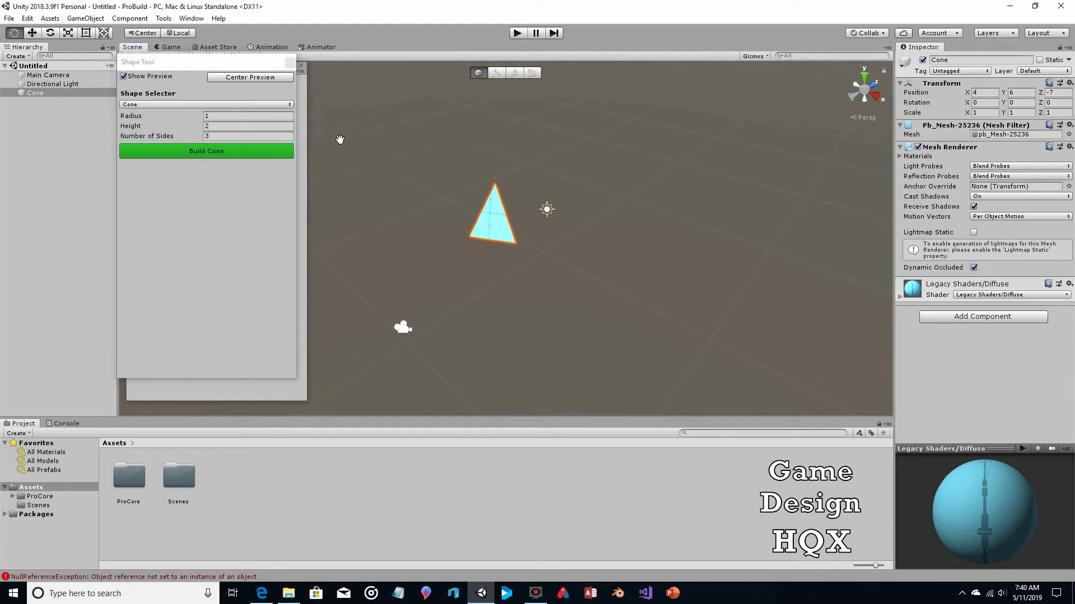
# Change the cone's Number of Sides to 4.
pyautogui.click(222, 136)
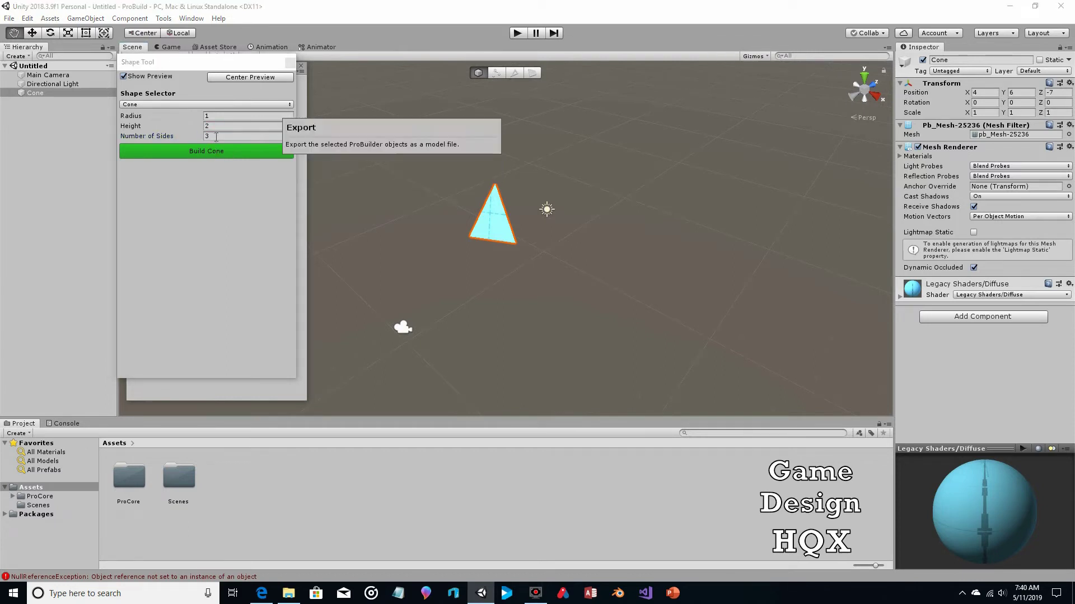
pyautogui.click(223, 138)
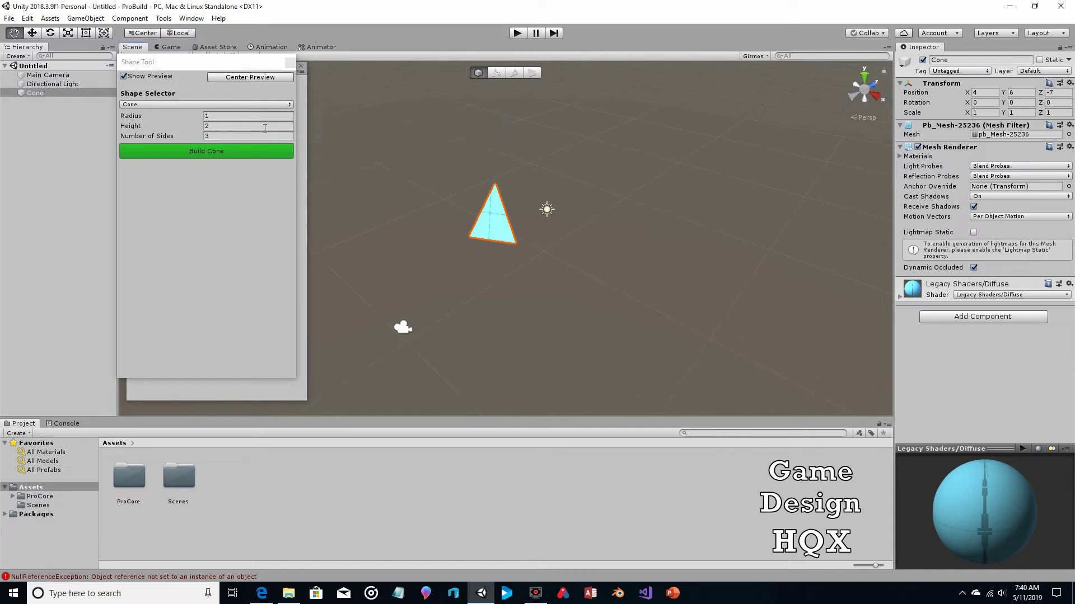
pyautogui.press('BackSpace')
pyautogui.write('4')
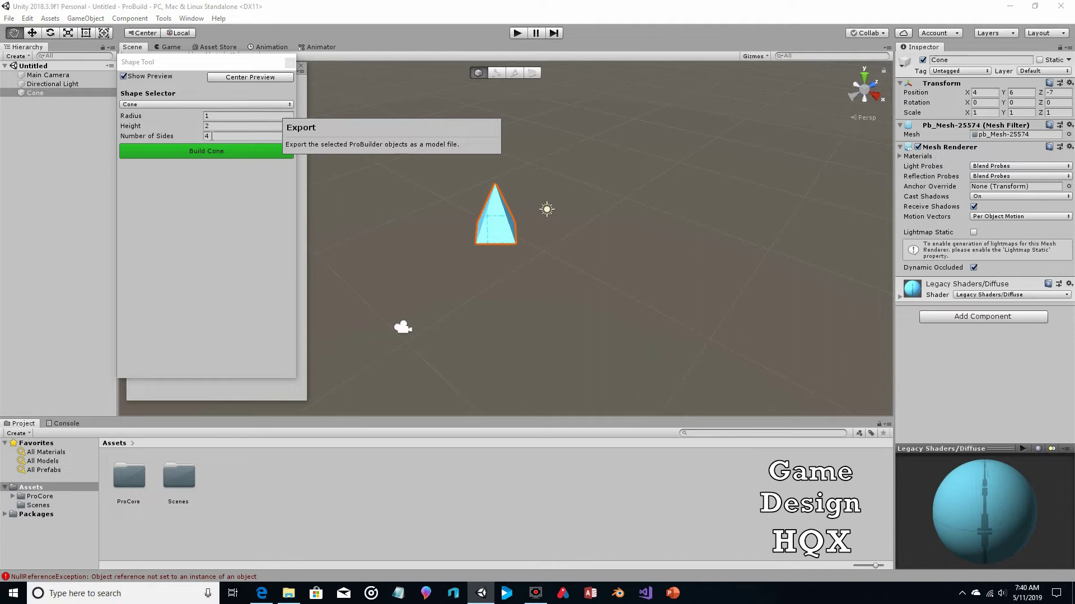
pyautogui.click(207, 134)
# Raise the cone's Number of Sides through 8 to a final 12, then open the Shape Selector.
pyautogui.click(227, 136)
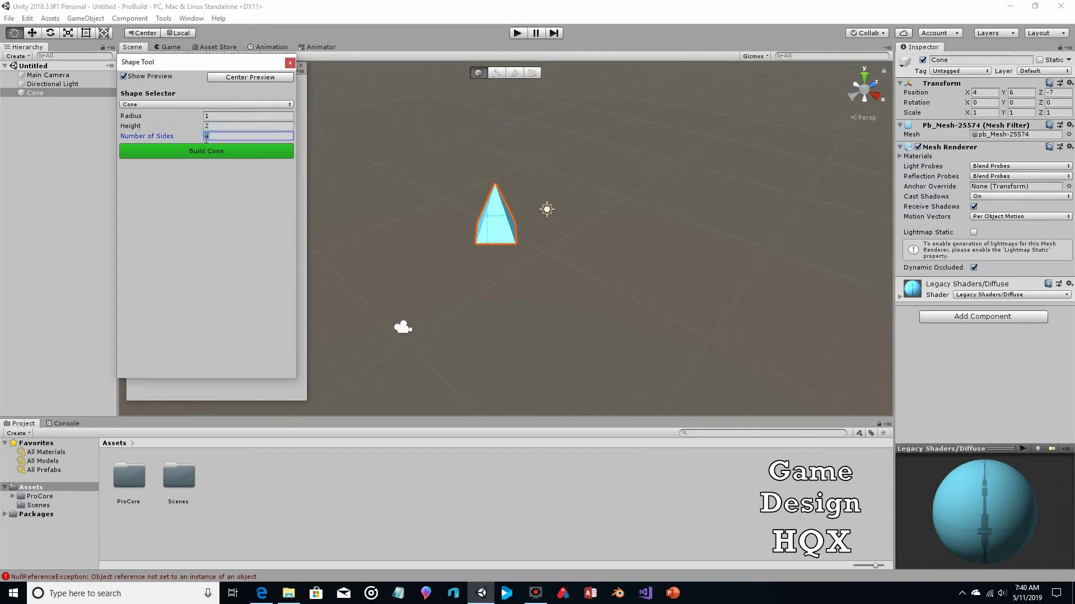
pyautogui.write('3')
pyautogui.click(207, 136)
pyautogui.write('4')
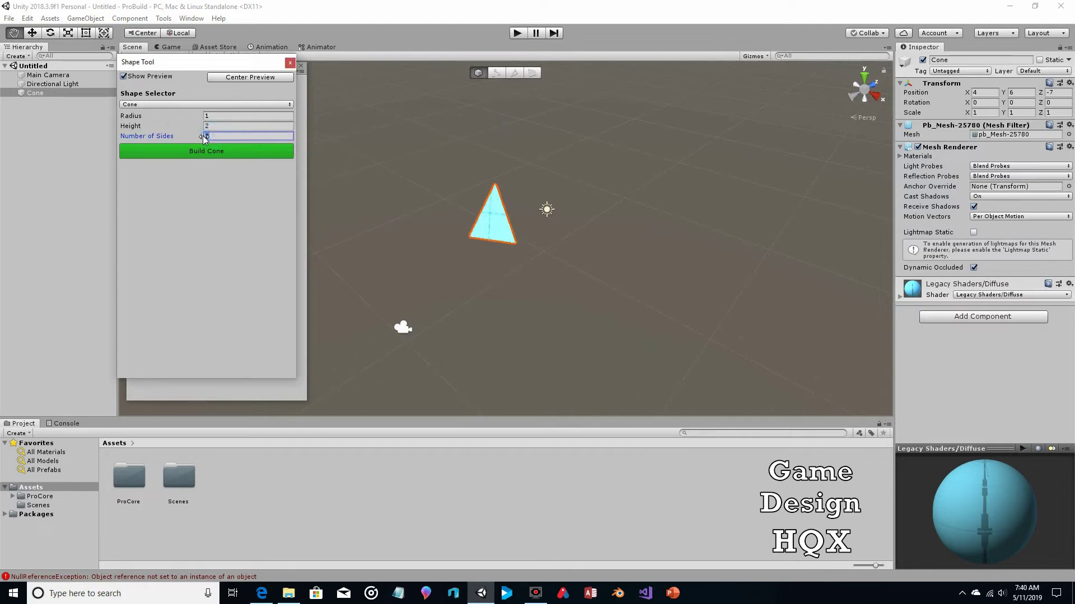
pyautogui.click(207, 136)
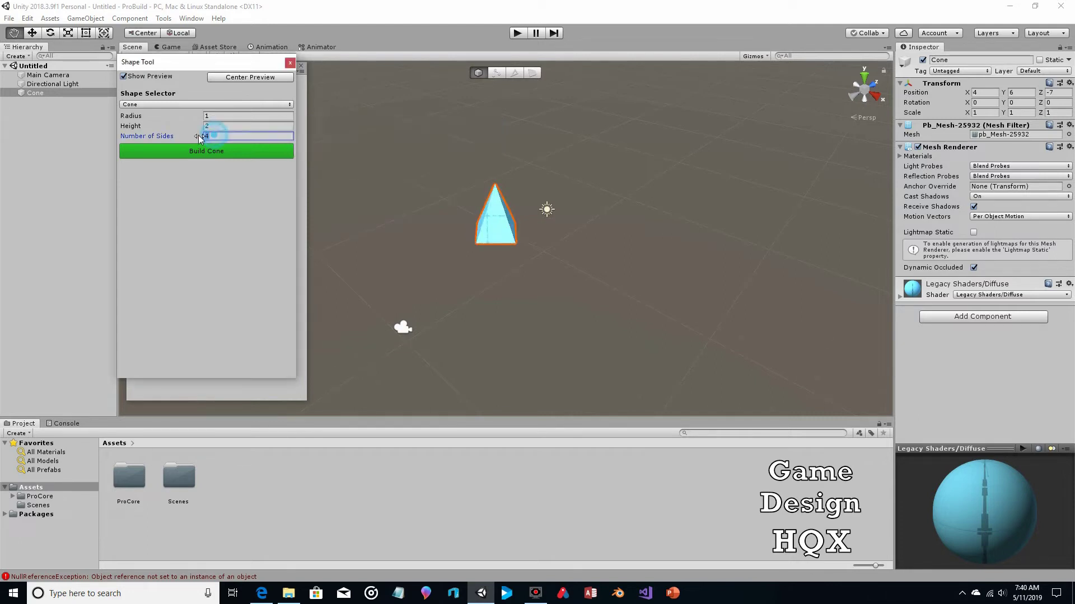
pyautogui.write('8')
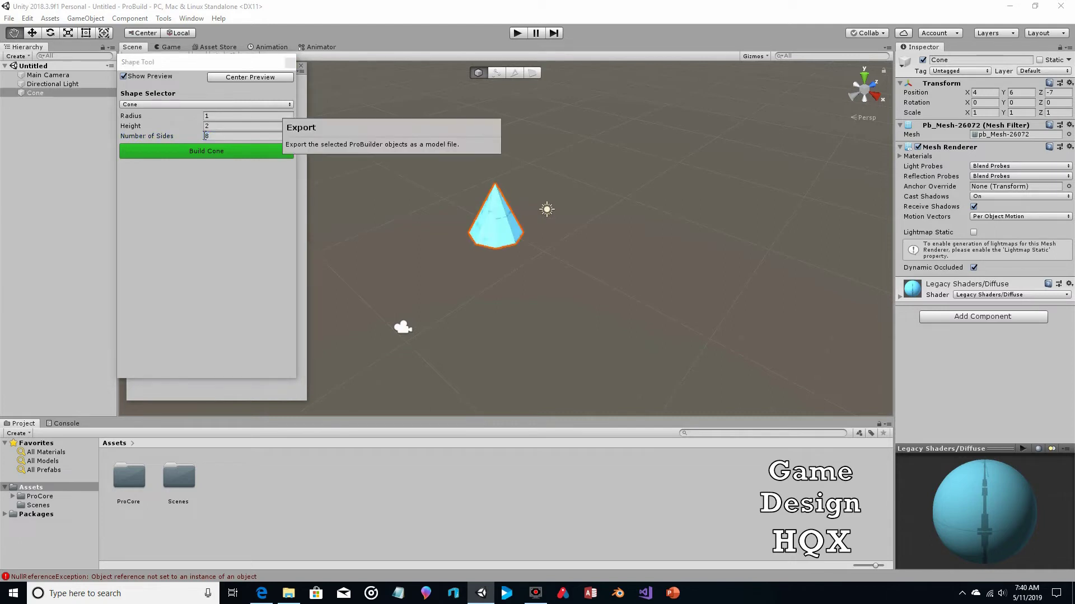
pyautogui.click(208, 136)
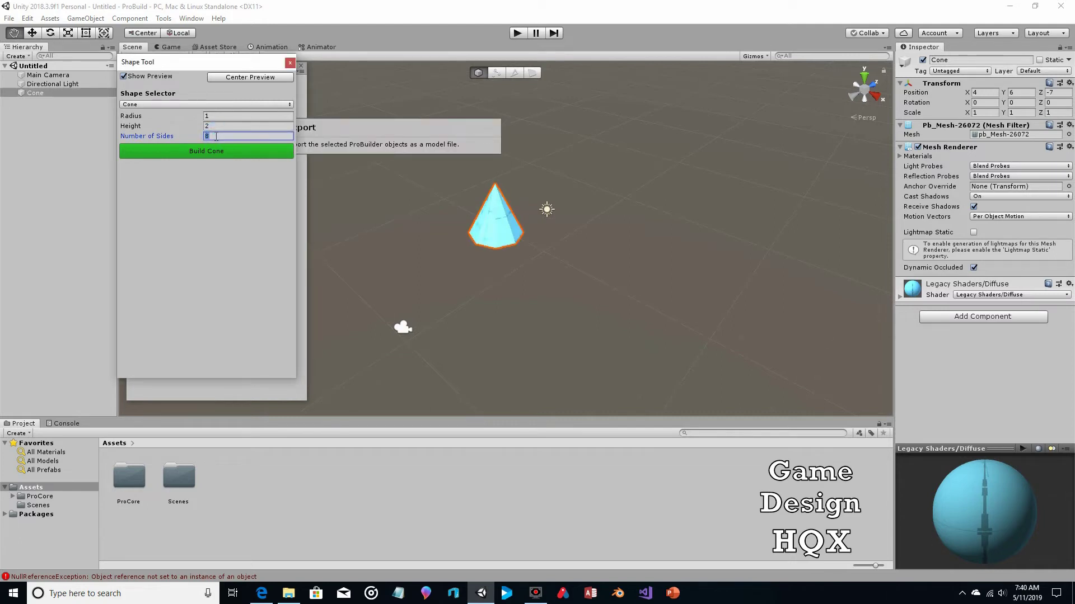
pyautogui.write('12')
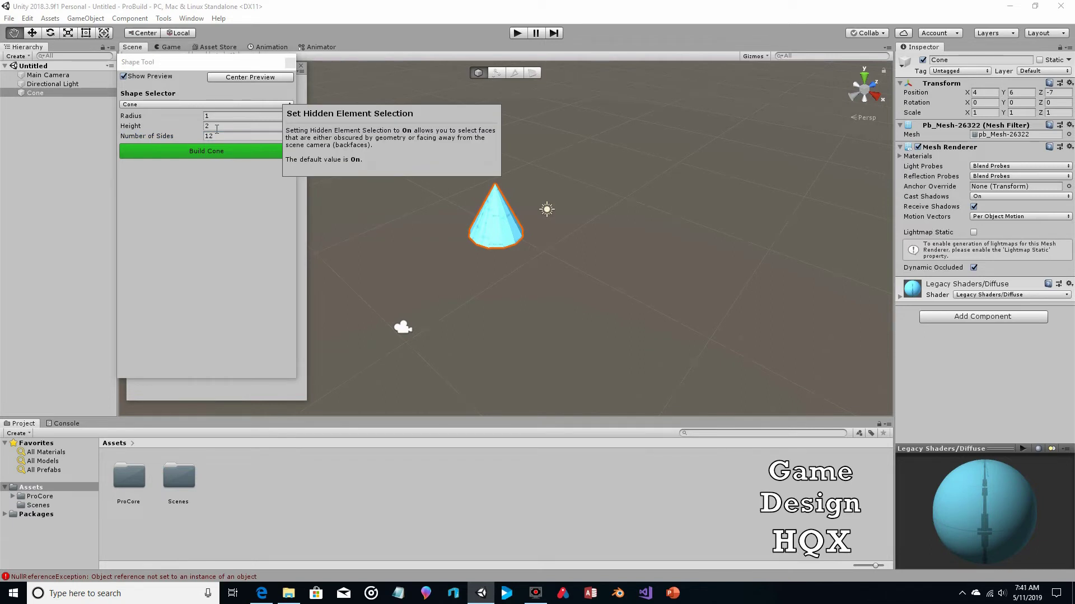
pyautogui.click(187, 106)
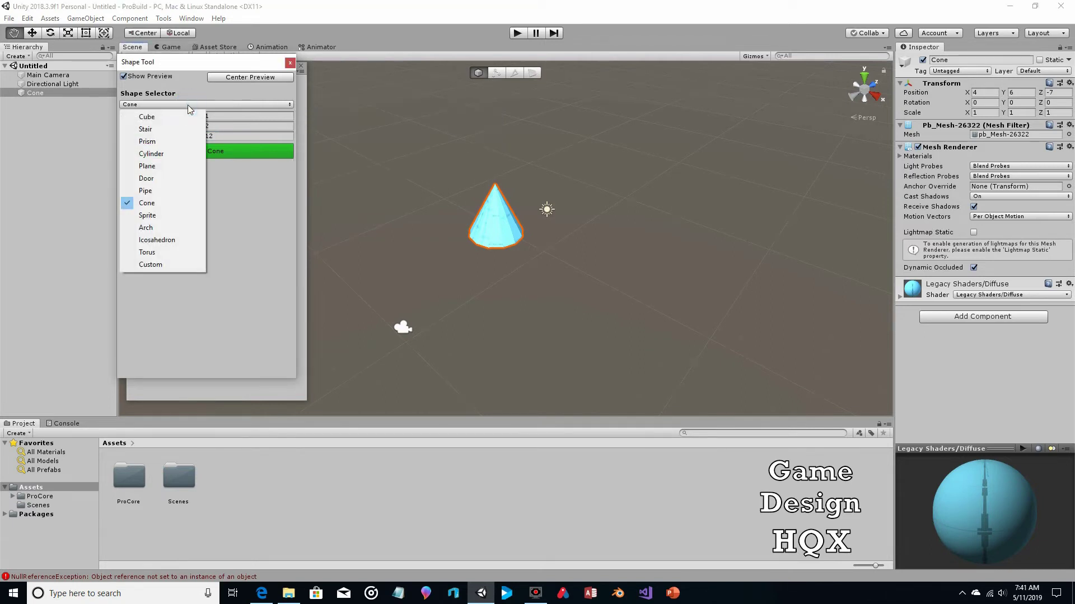
# Preview a flat Sprite instead of the cone, then reopen the Shape Selector list.
pyautogui.click(178, 214)
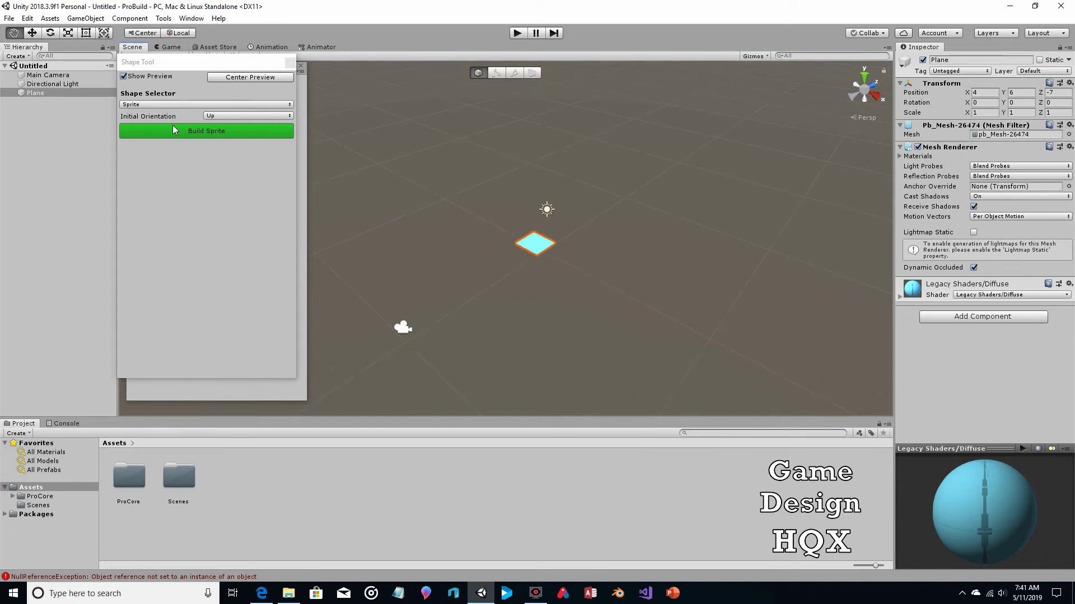
pyautogui.click(167, 105)
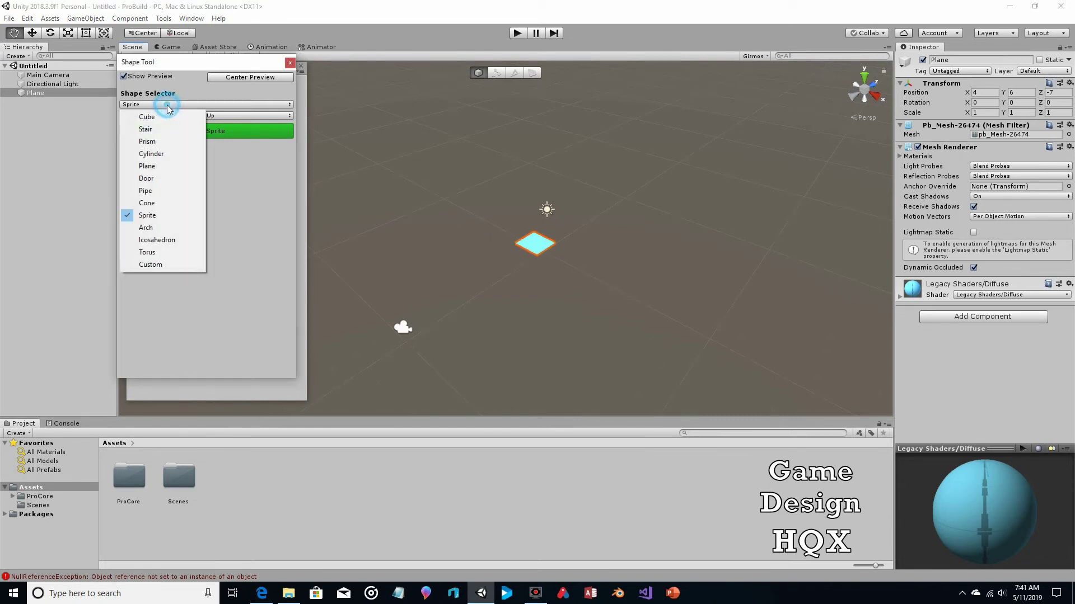
# Switch the preview to an Arch and set Arch Degrees to 90, then 270.
pyautogui.click(185, 227)
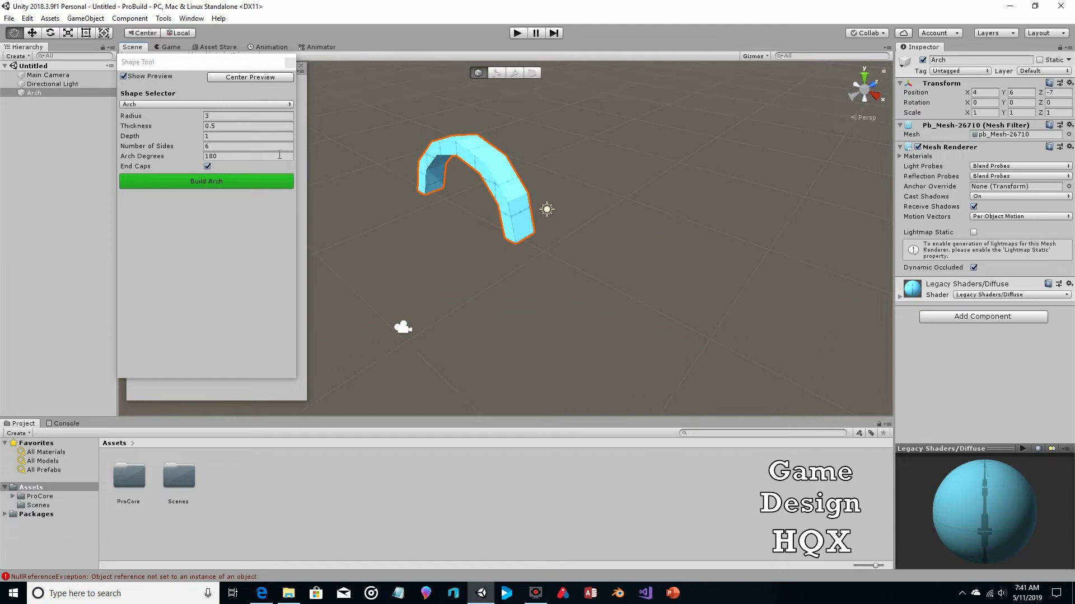
pyautogui.click(225, 157)
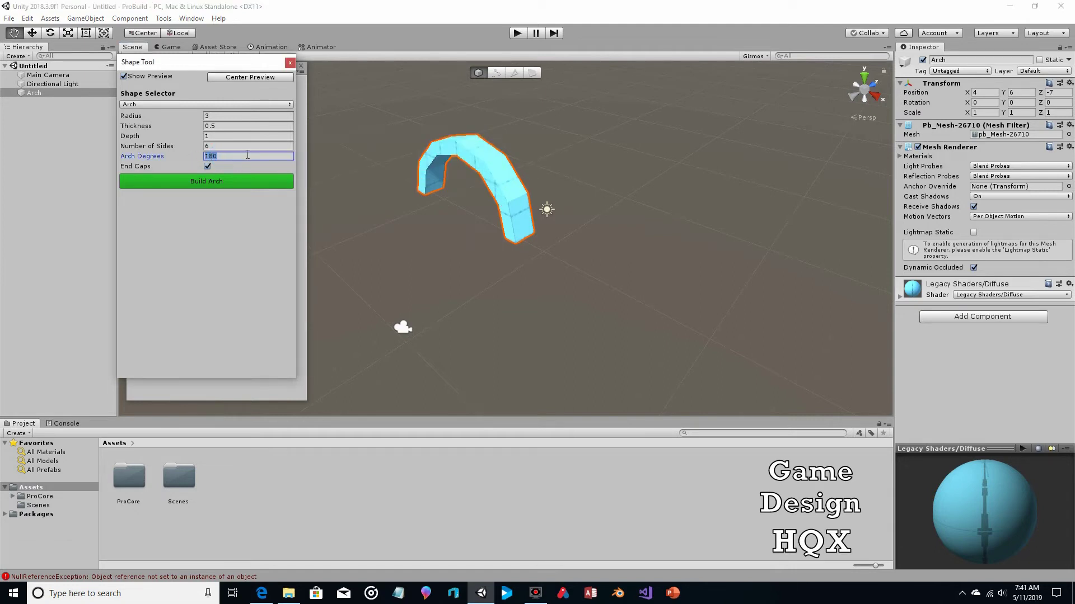
pyautogui.write('90')
pyautogui.click(413, 187)
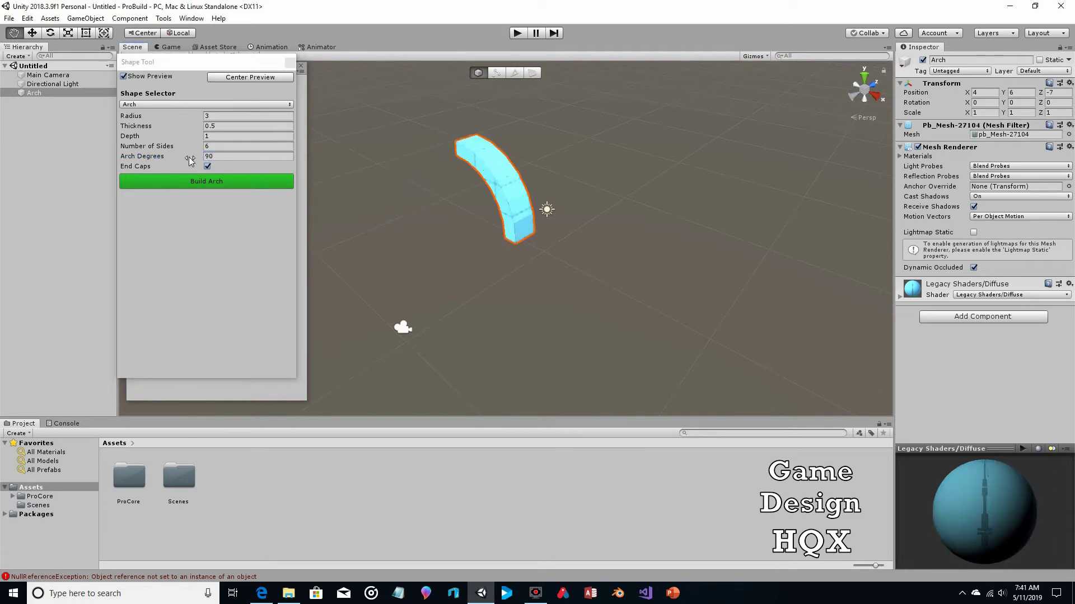
pyautogui.click(209, 155)
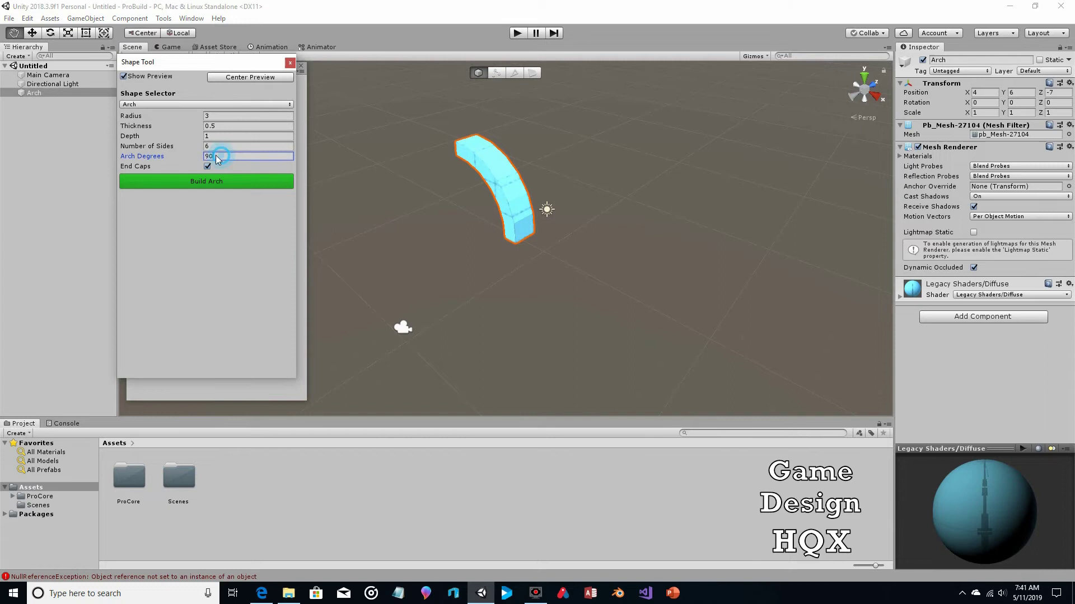
pyautogui.write('2')
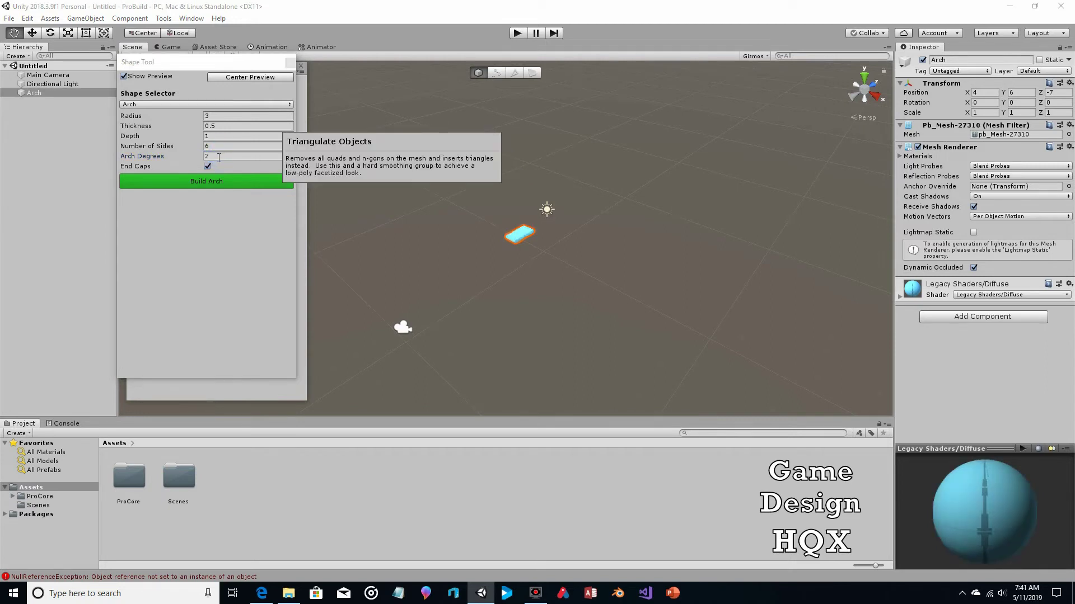
pyautogui.click(228, 157)
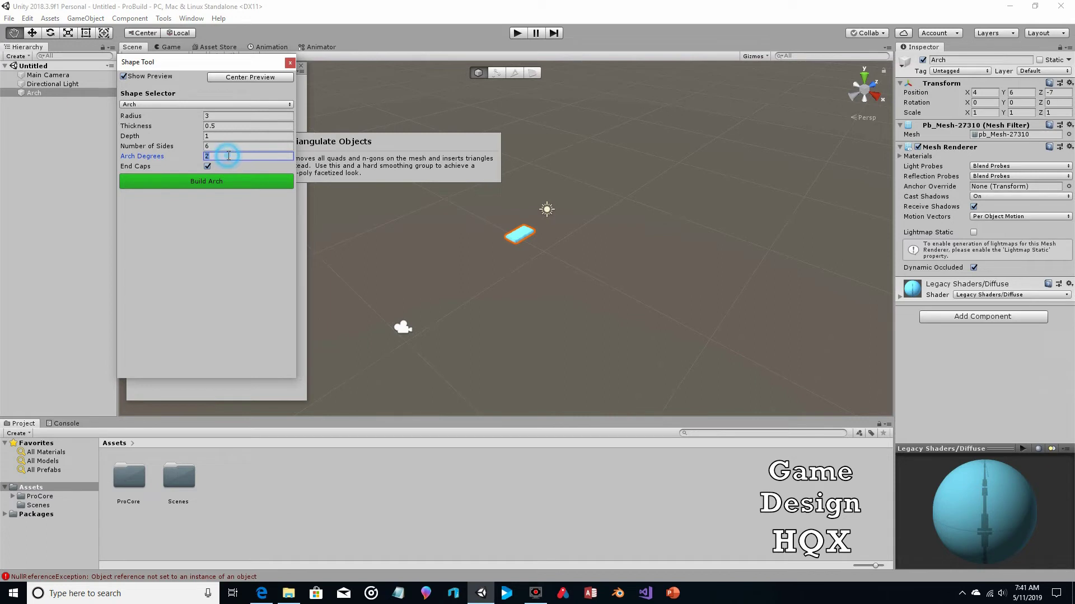
pyautogui.click(229, 157)
pyautogui.write('70')
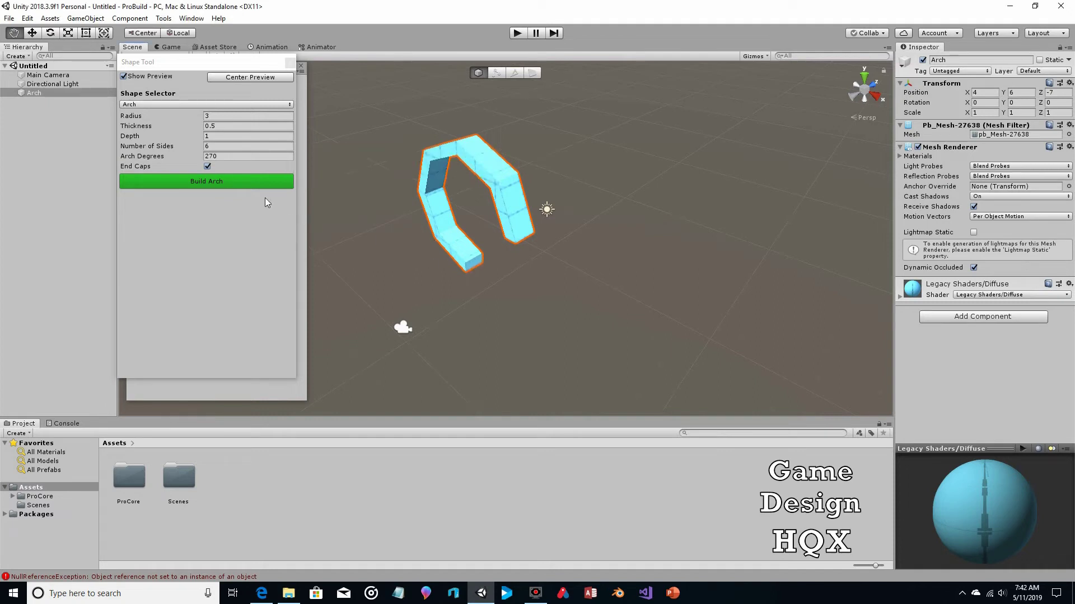
# Toggle the arch's end caps off and back on, then set radius 2 and thickness 1.
pyautogui.click(207, 166)
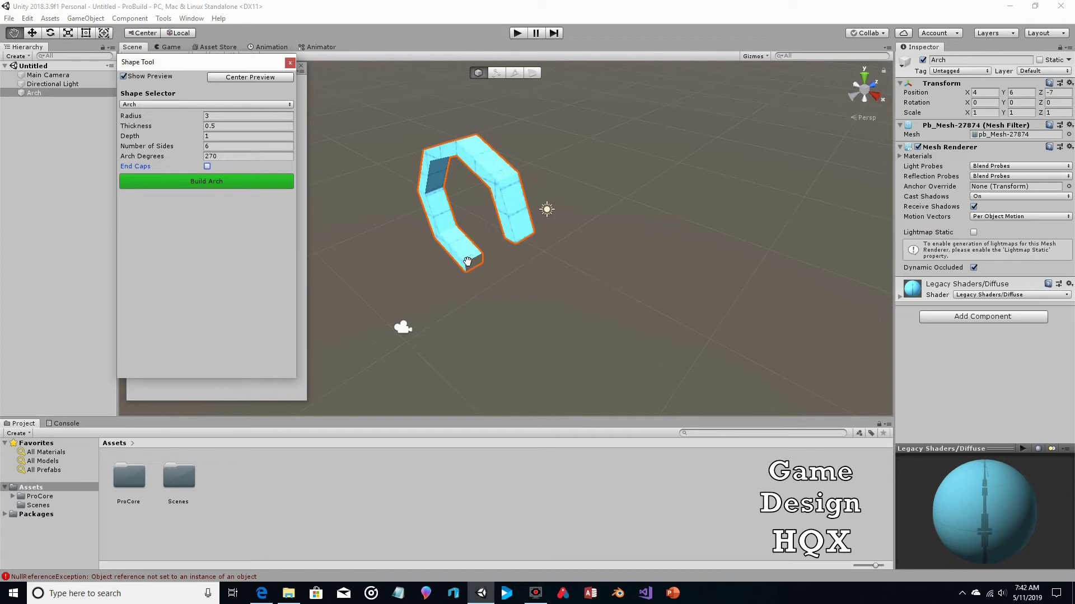
pyautogui.click(207, 166)
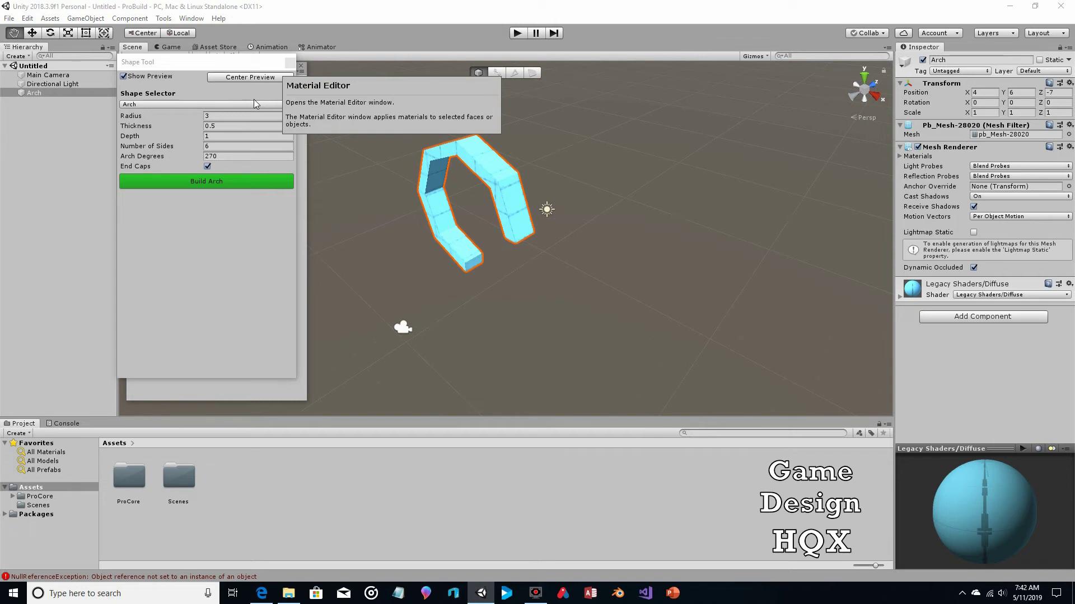
pyautogui.click(211, 116)
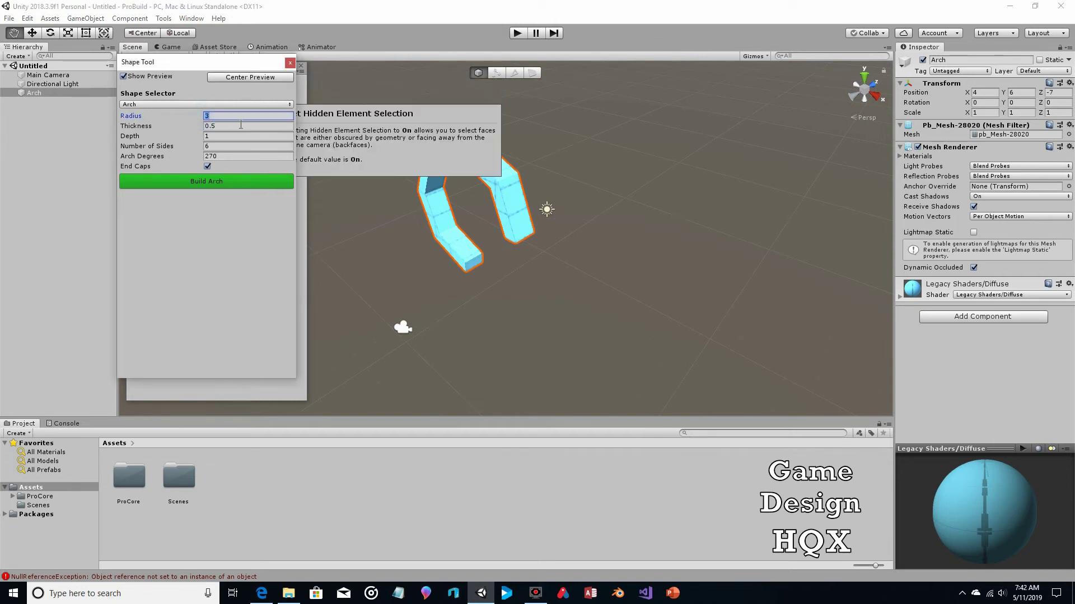
pyautogui.write('2')
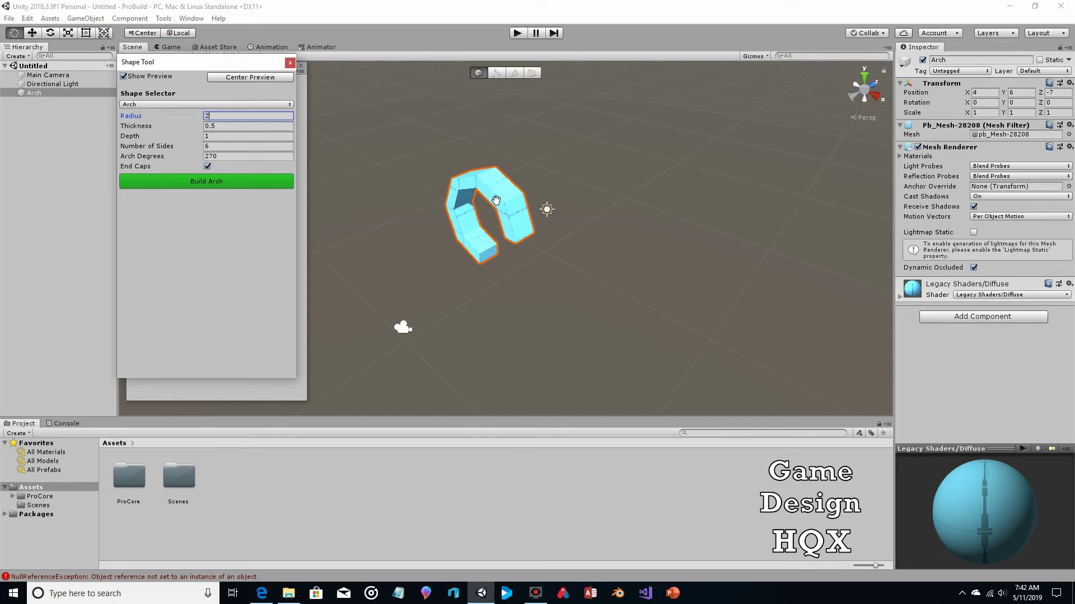
pyautogui.click(226, 126)
pyautogui.write('1')
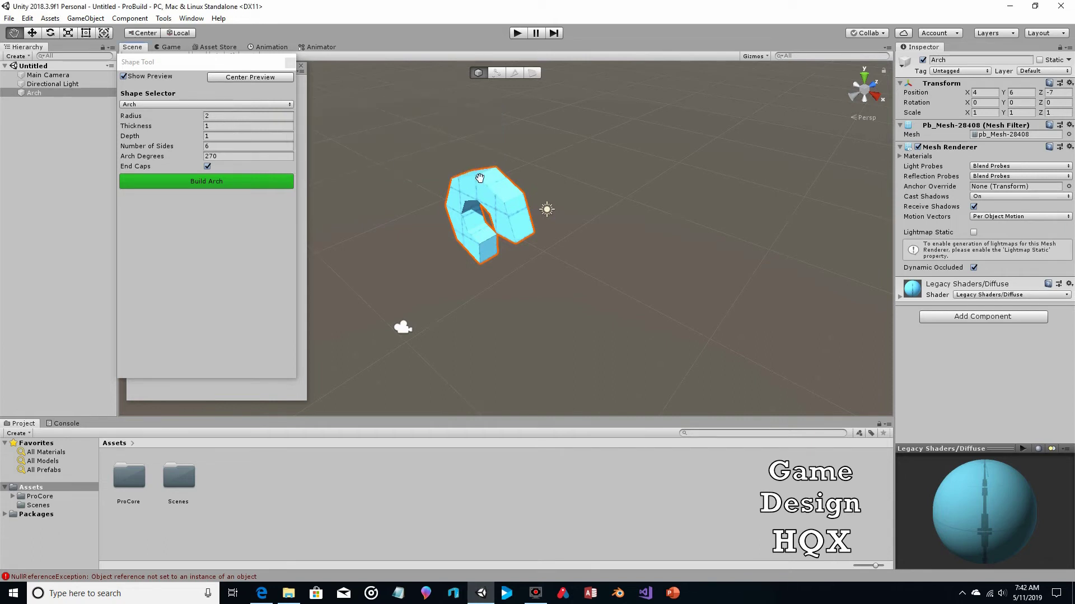
# Set the arch's Number of Sides to 12.
pyautogui.click(207, 146)
pyautogui.write('3')
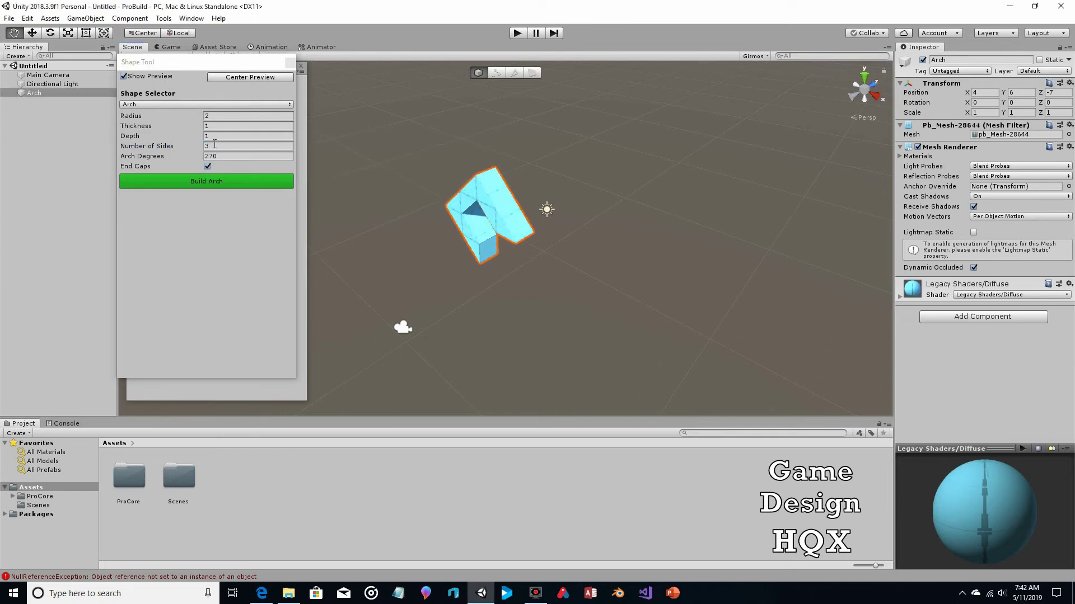
pyautogui.click(215, 147)
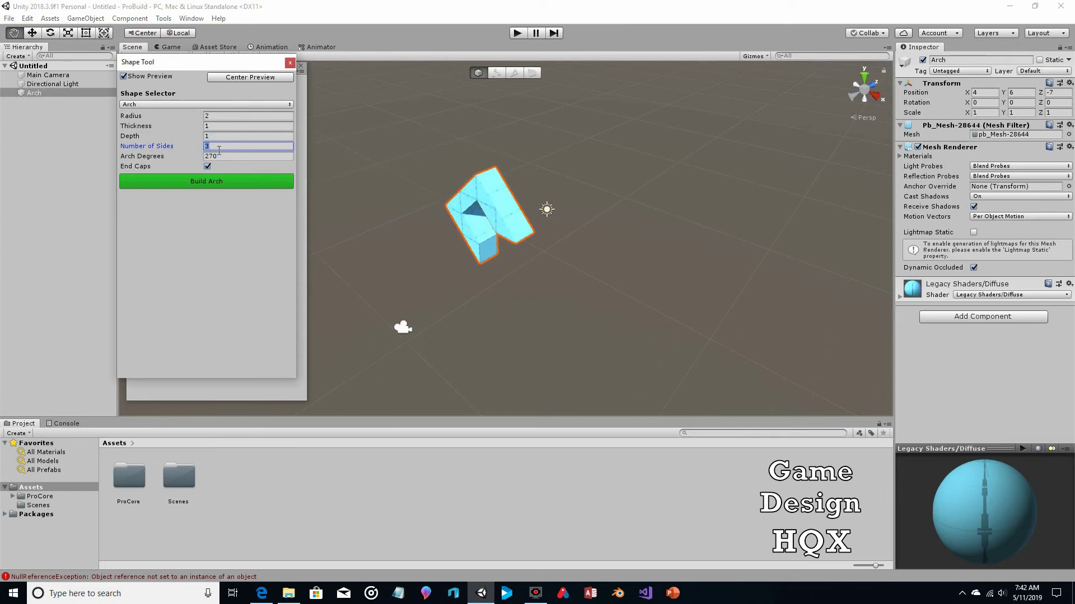
pyautogui.write('12')
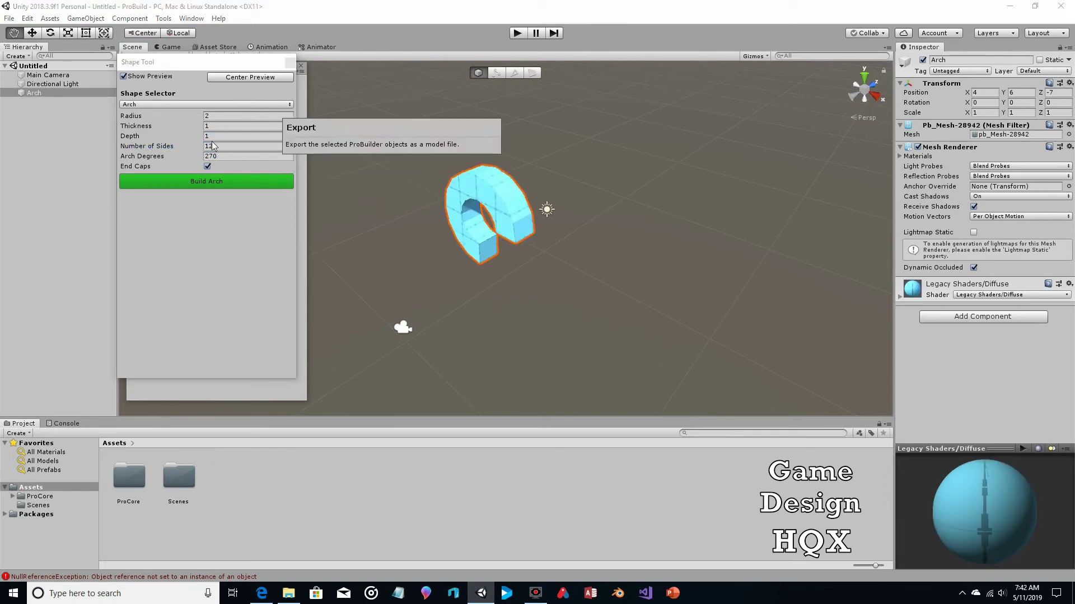
# Choose Icosahedron from the Shape Selector, then reopen the shape list.
pyautogui.click(174, 105)
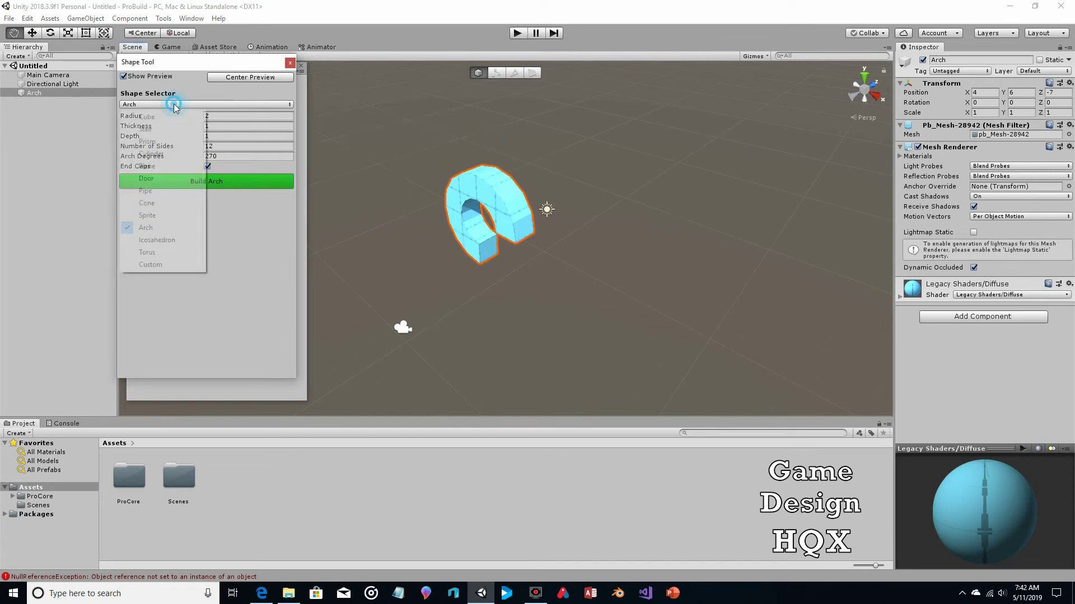
pyautogui.click(167, 240)
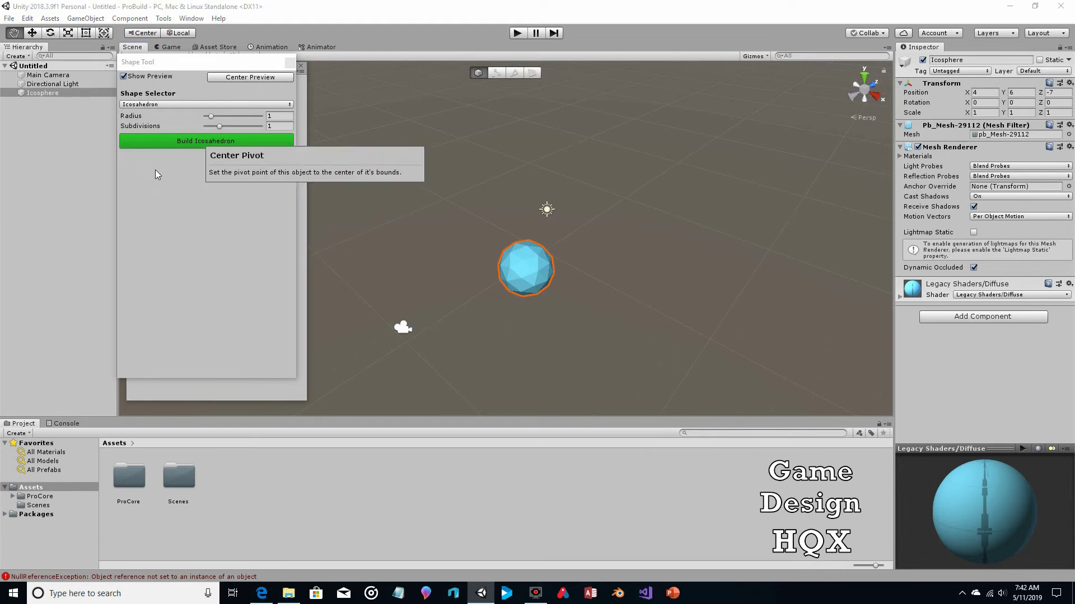
pyautogui.click(155, 106)
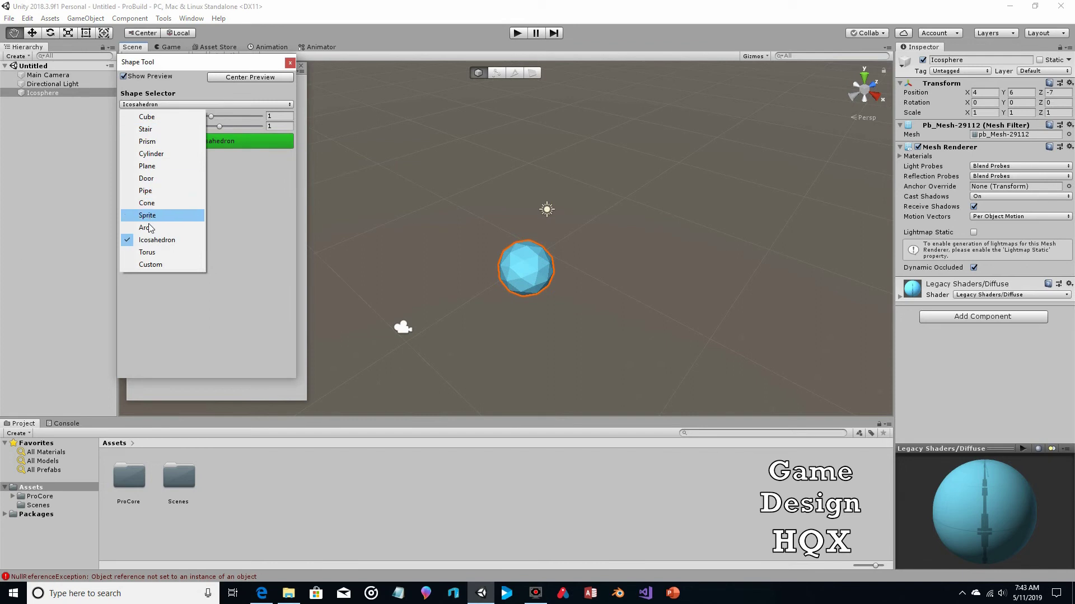
# Switch the preview to a Torus, zoom in, and adjust the Rows and Columns sliders toward 18.
pyautogui.click(147, 252)
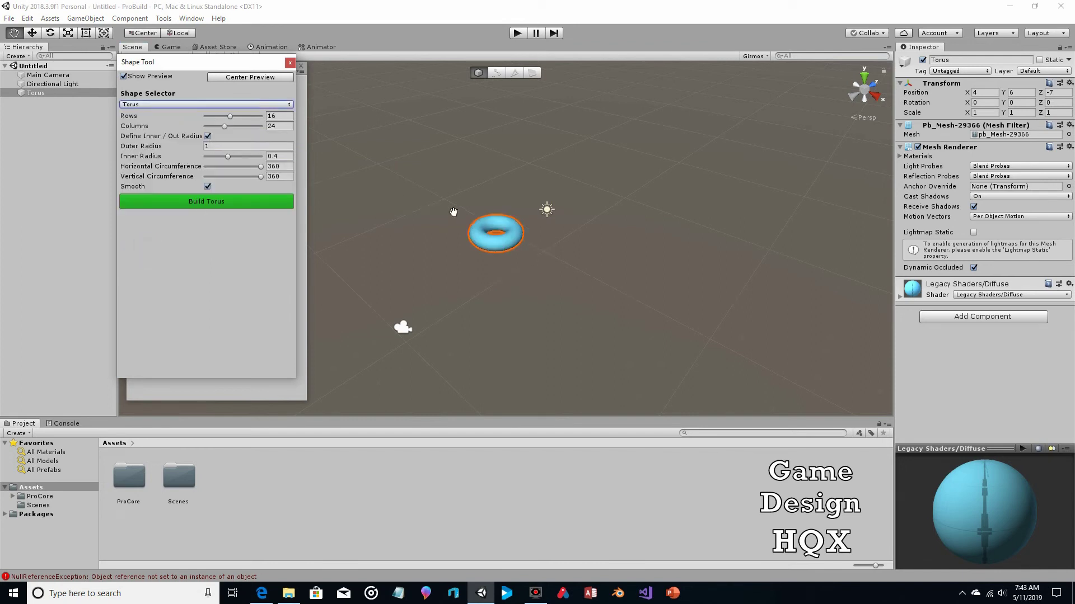
pyautogui.scroll(5, 454, 212)
pyautogui.scroll(3, 453, 213)
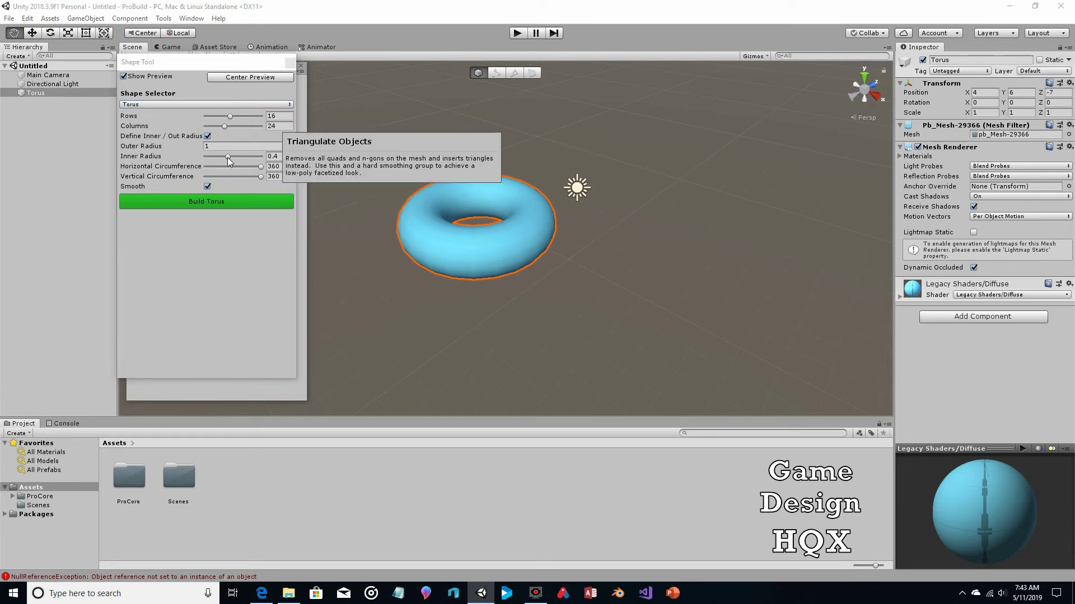
pyautogui.click(228, 116)
pyautogui.moveTo(229, 116); pyautogui.dragTo(198, 115)
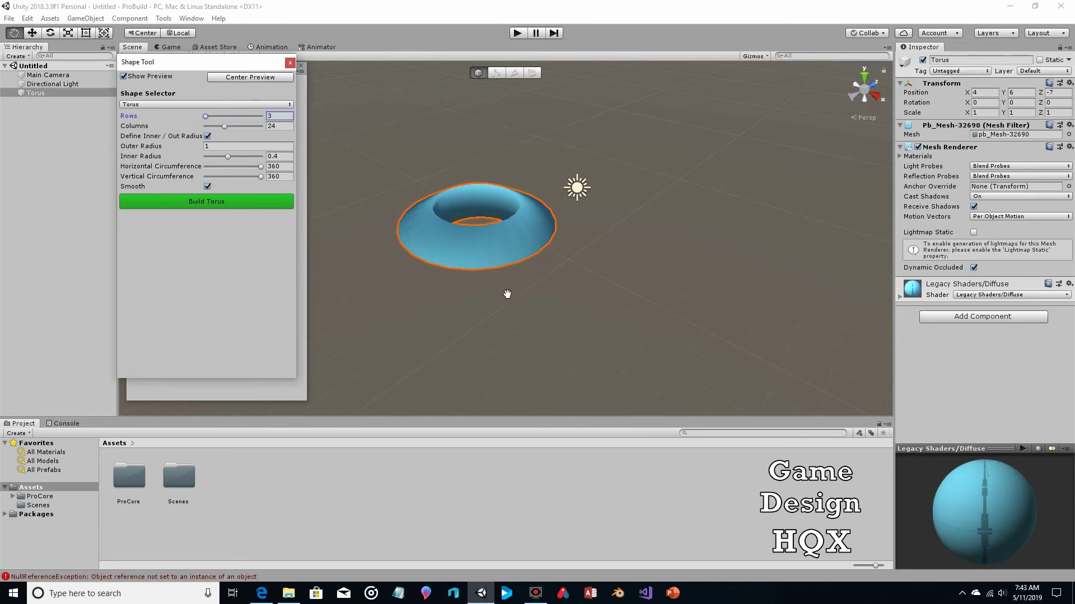
pyautogui.moveTo(515, 301); pyautogui.dragTo(516, 261)
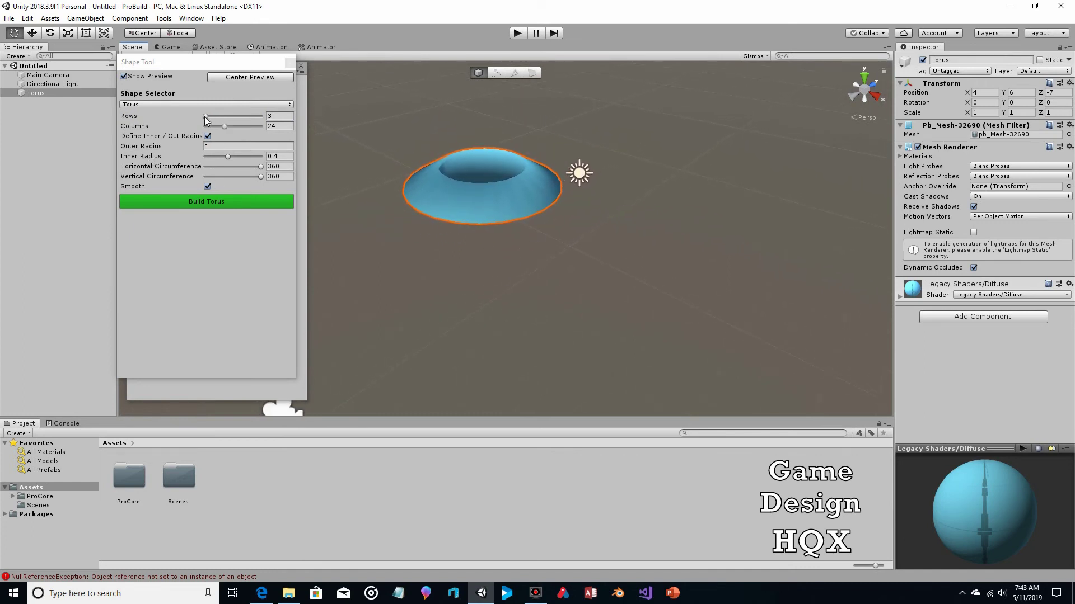
pyautogui.moveTo(204, 117)
pyautogui.mouseDown()
pyautogui.moveTo(250, 126)
pyautogui.moveTo(220, 126)
pyautogui.mouseUp()
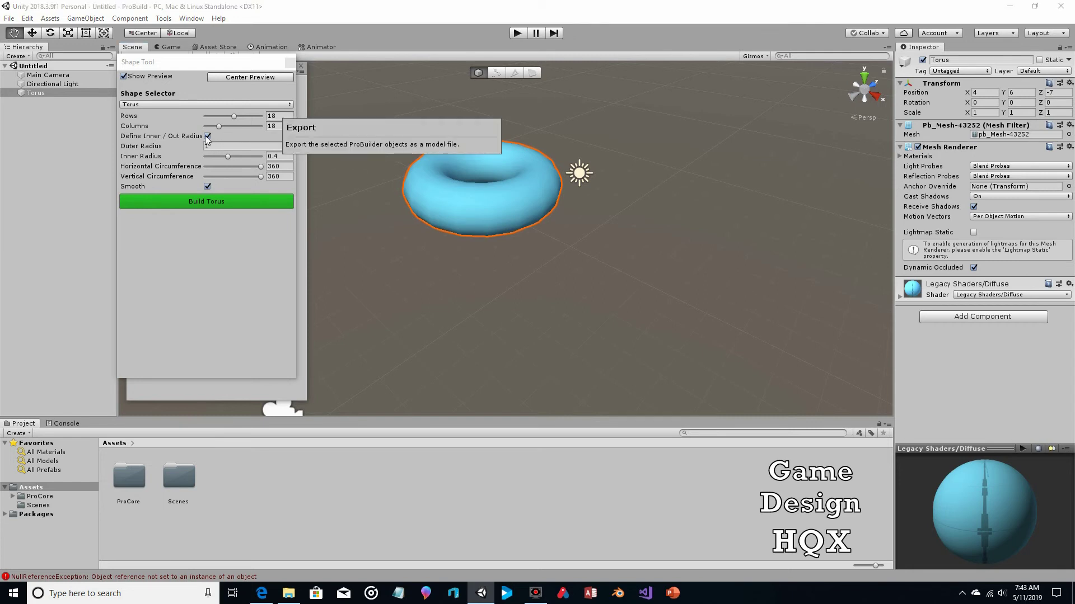
# Try torus Outer Radius 5, reset it to 1, and drag Inner Radius to 0.8.
pyautogui.click(208, 136)
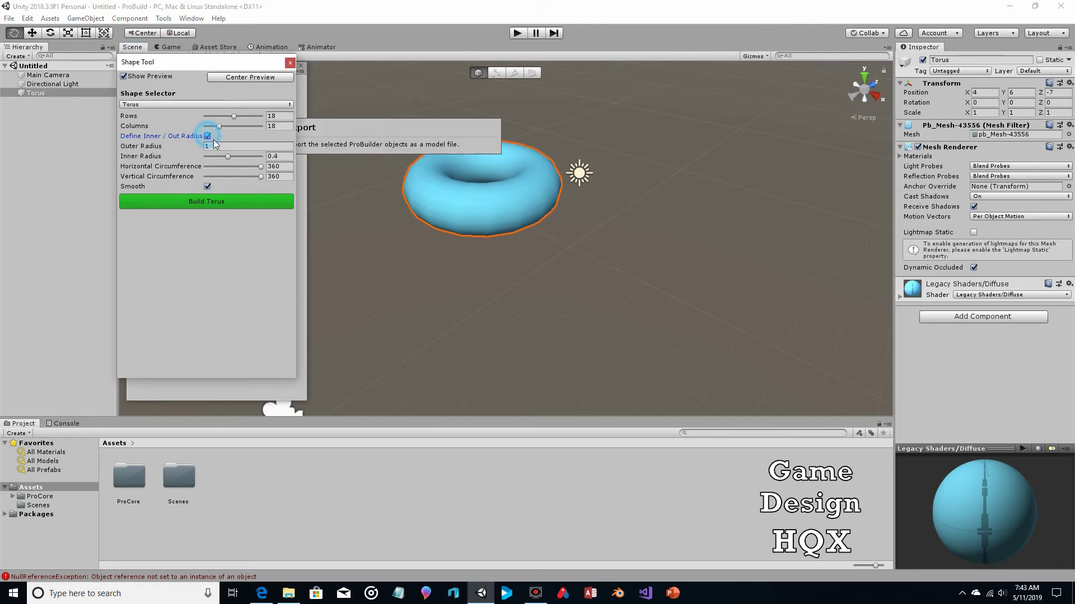
pyautogui.click(219, 146)
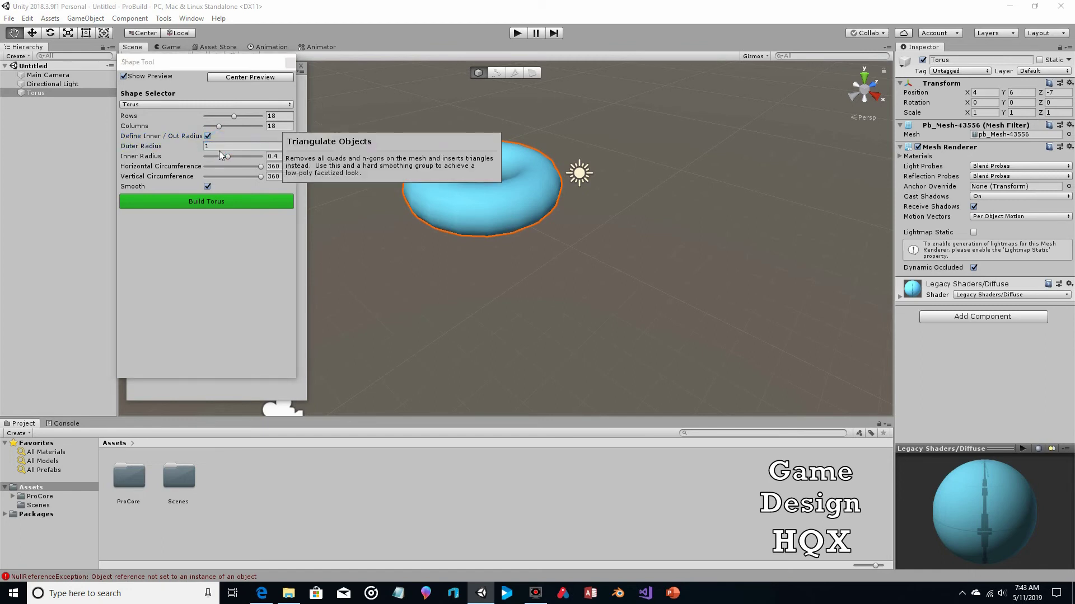
pyautogui.click(211, 145)
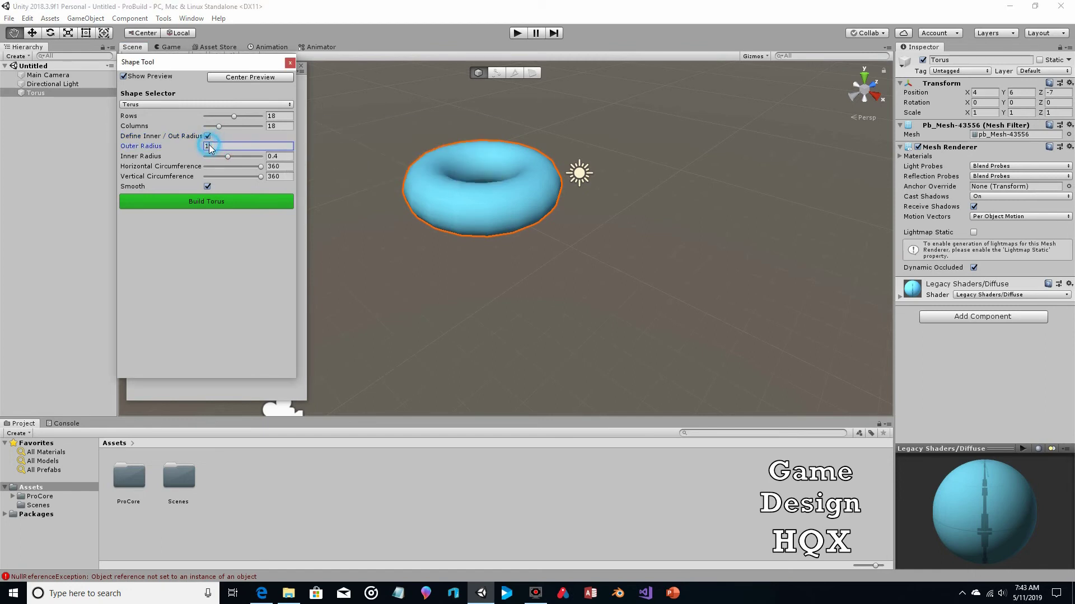
pyautogui.click(210, 146)
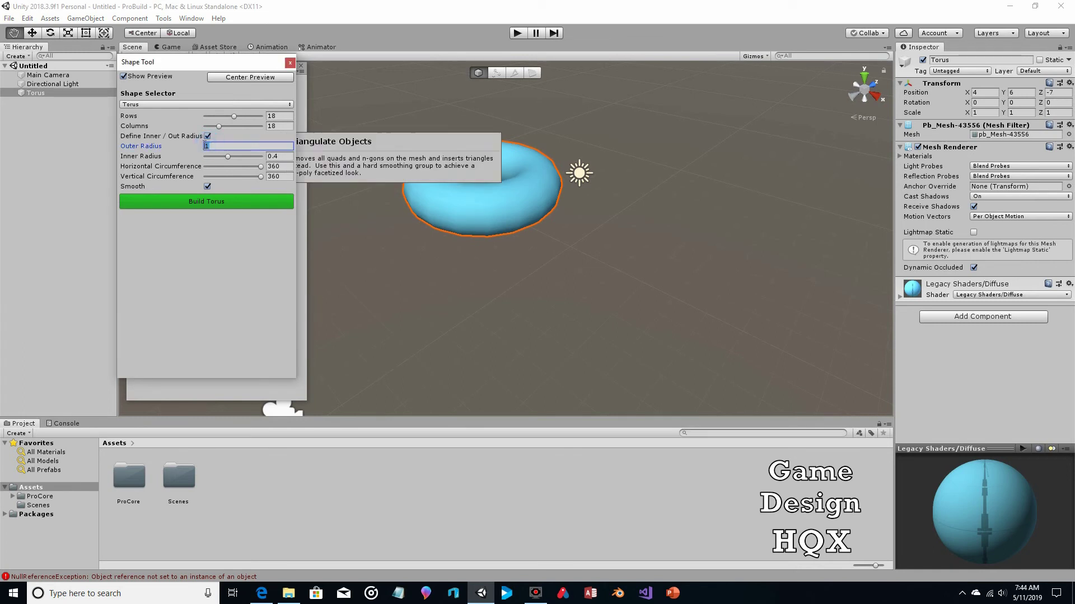
pyautogui.write('5')
pyautogui.doubleClick(211, 146)
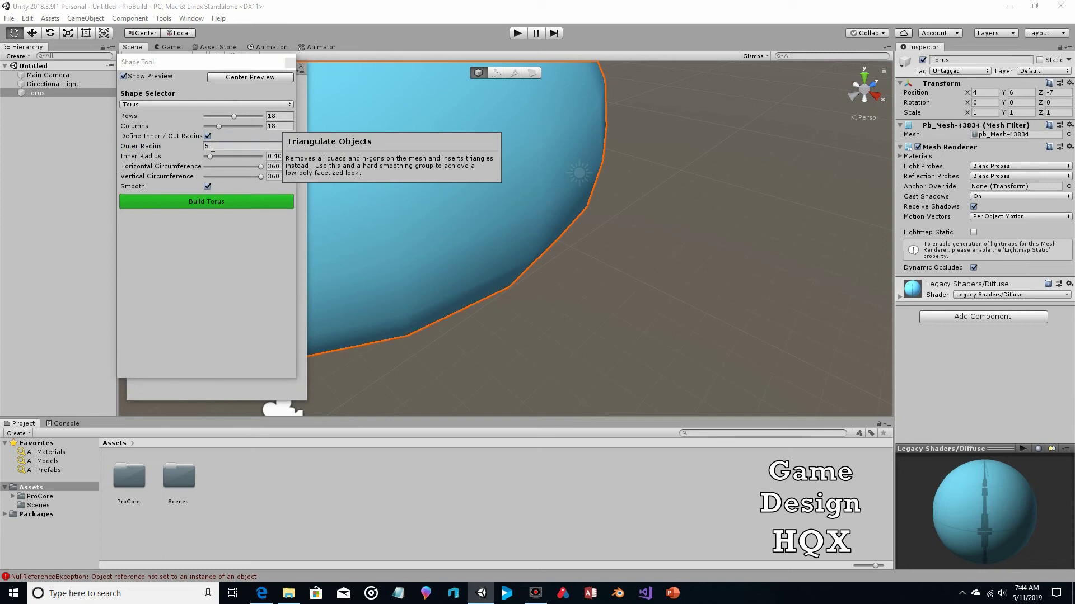
pyautogui.click(213, 146)
pyautogui.write('1')
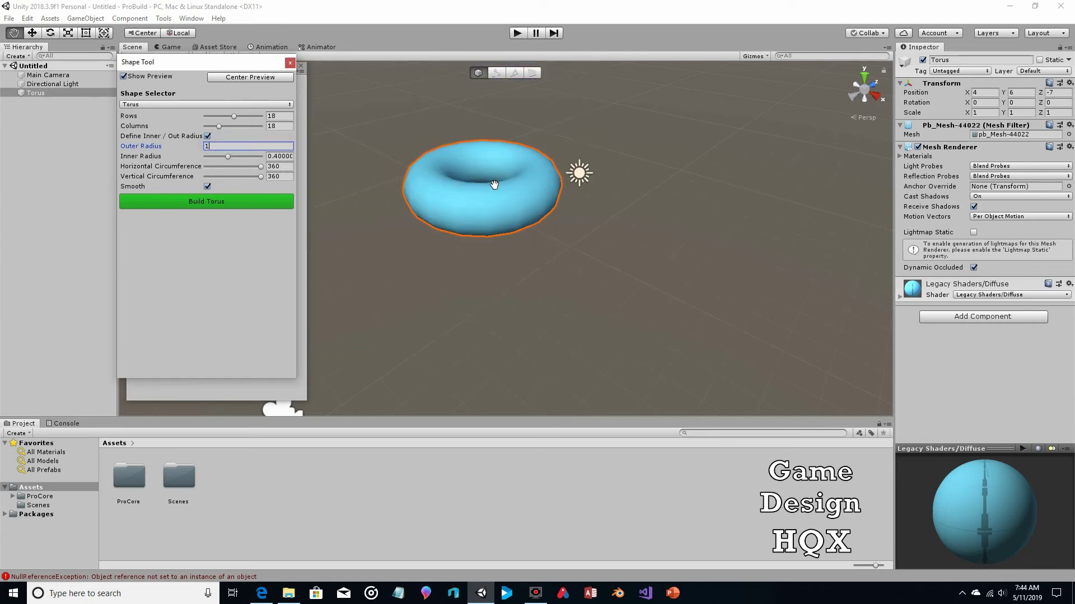
pyautogui.moveTo(228, 156); pyautogui.dragTo(251, 156)
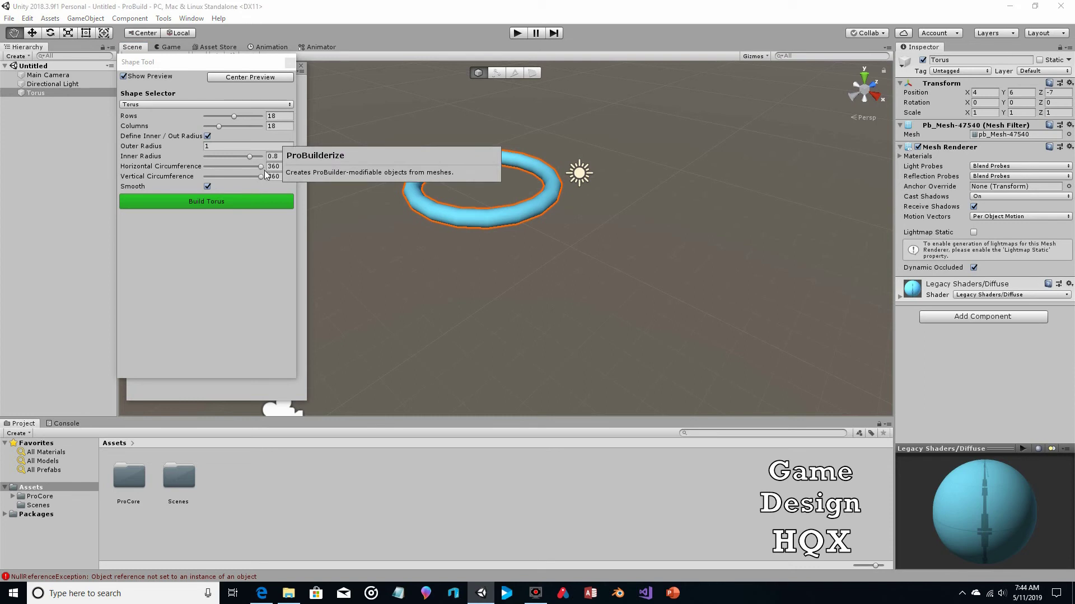
# Drag the Horizontal Circumference slider down, then back up to 291.
pyautogui.moveTo(261, 167); pyautogui.dragTo(215, 167)
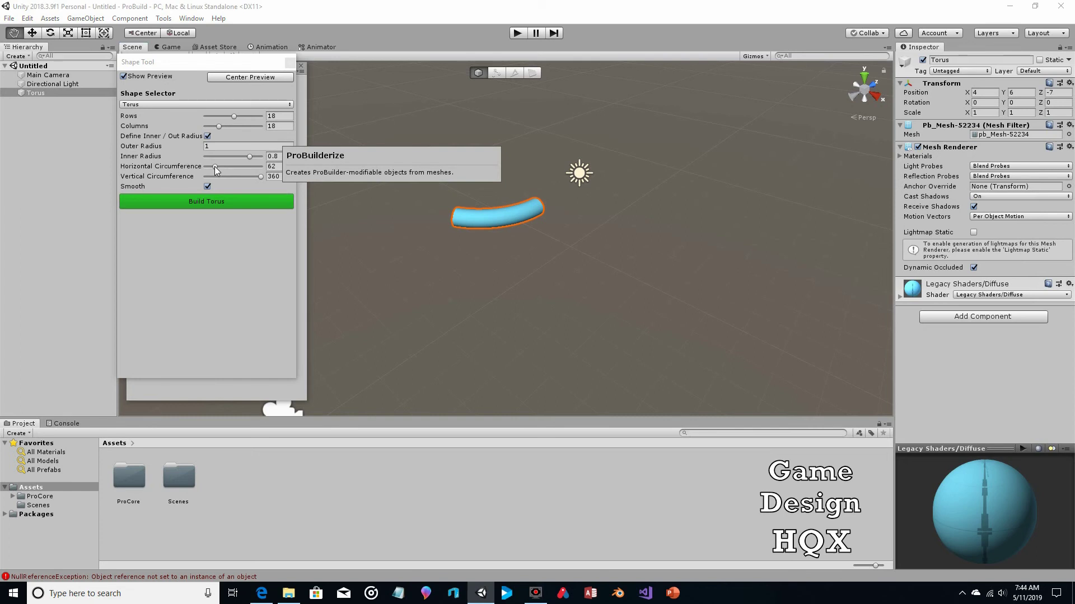
pyautogui.moveTo(213, 166); pyautogui.dragTo(250, 166)
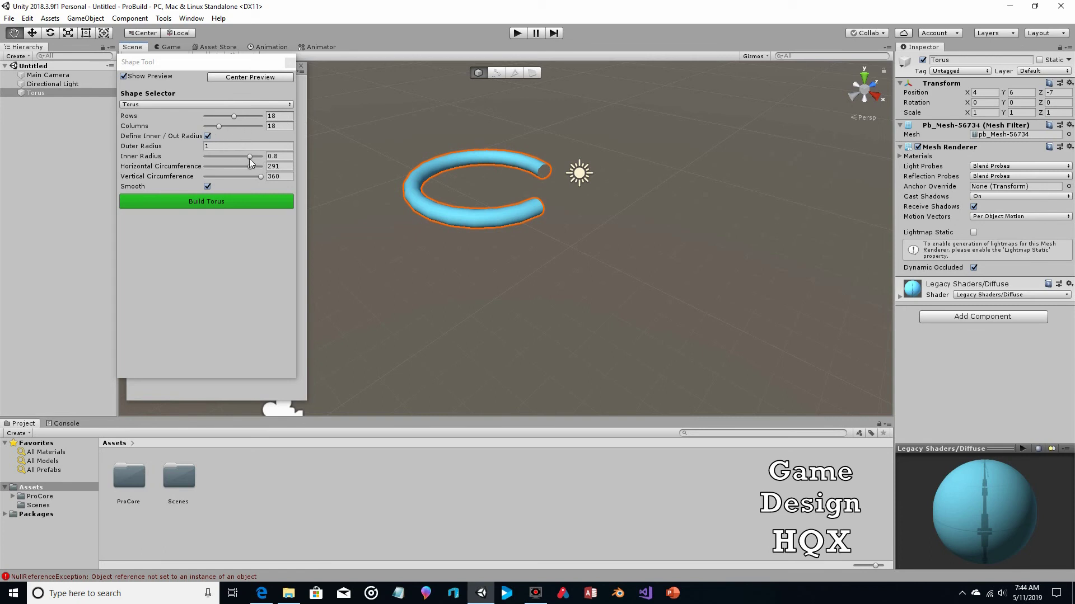
# Set torus Rows to 19, Inner Radius to 0.52, and Vertical Circumference to 196.
pyautogui.click(218, 127)
pyautogui.moveTo(234, 115); pyautogui.dragTo(237, 118)
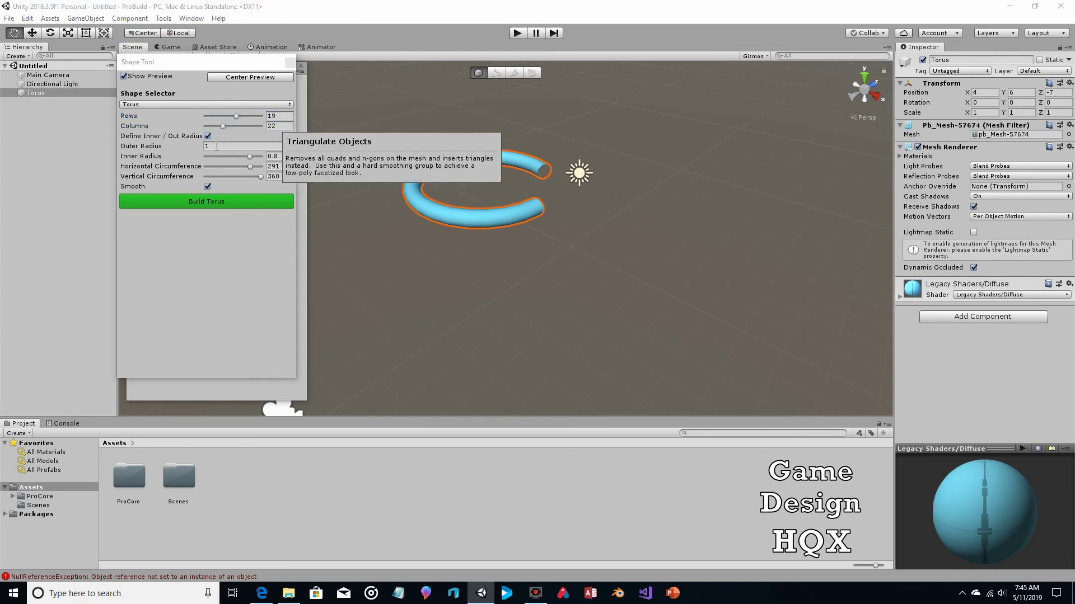
pyautogui.click(213, 146)
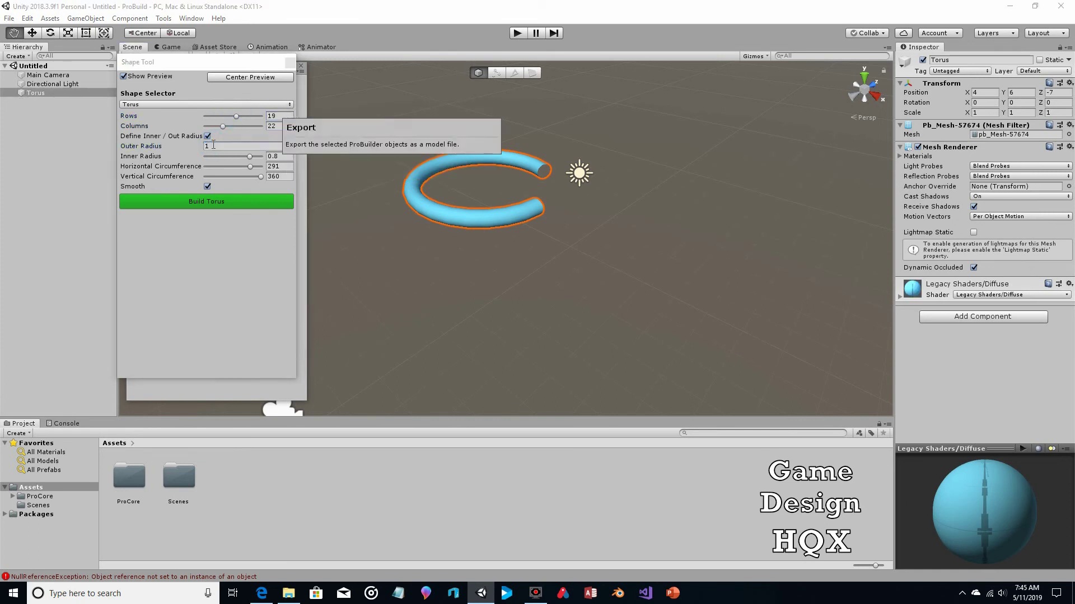
pyautogui.moveTo(253, 157); pyautogui.dragTo(235, 154)
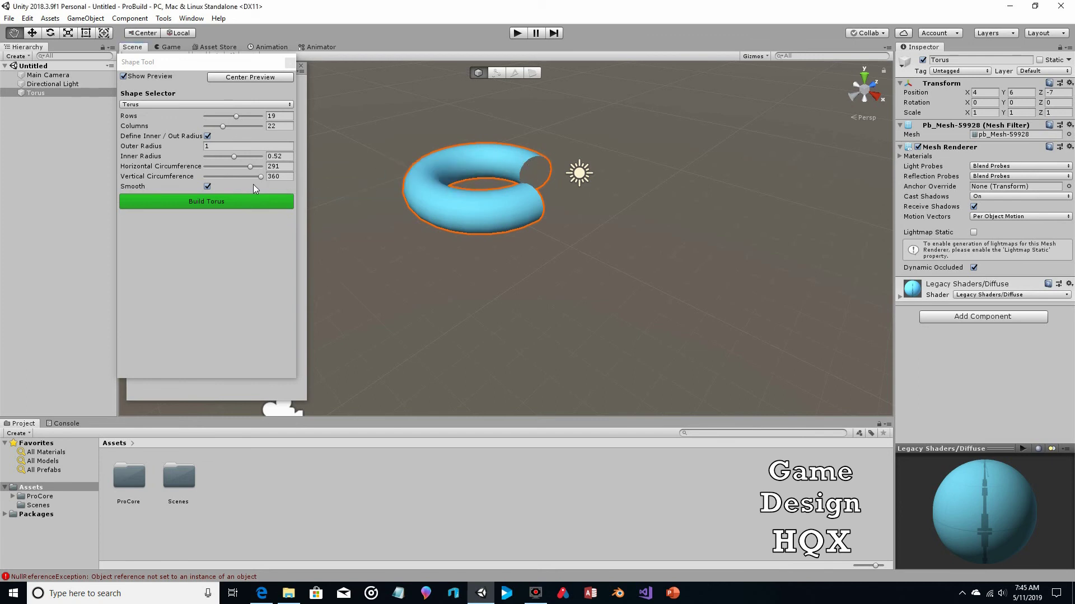
pyautogui.moveTo(261, 177); pyautogui.dragTo(254, 176)
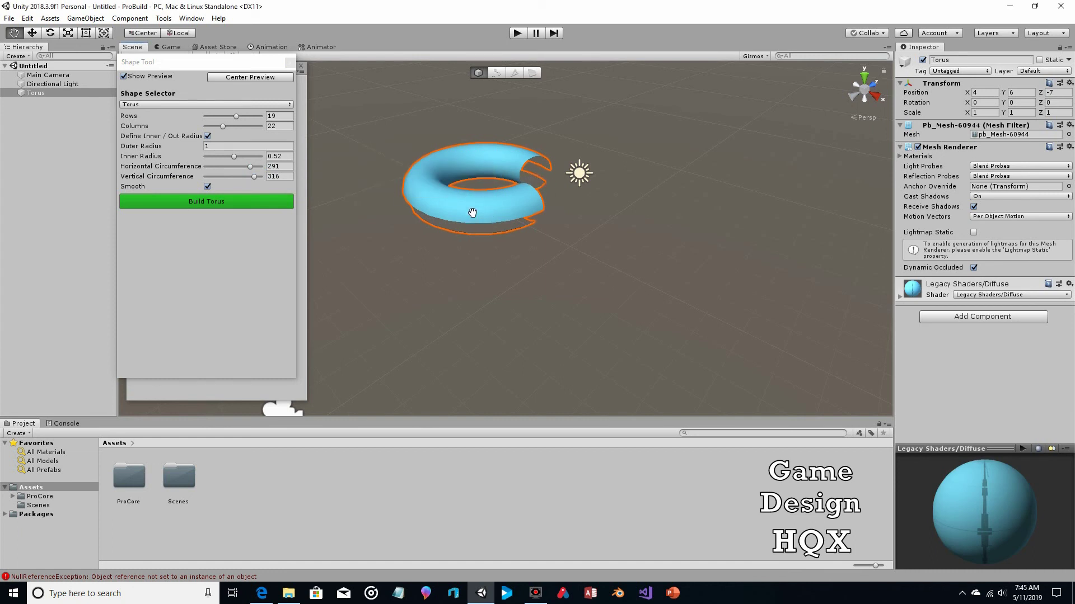
pyautogui.moveTo(252, 177); pyautogui.dragTo(233, 176)
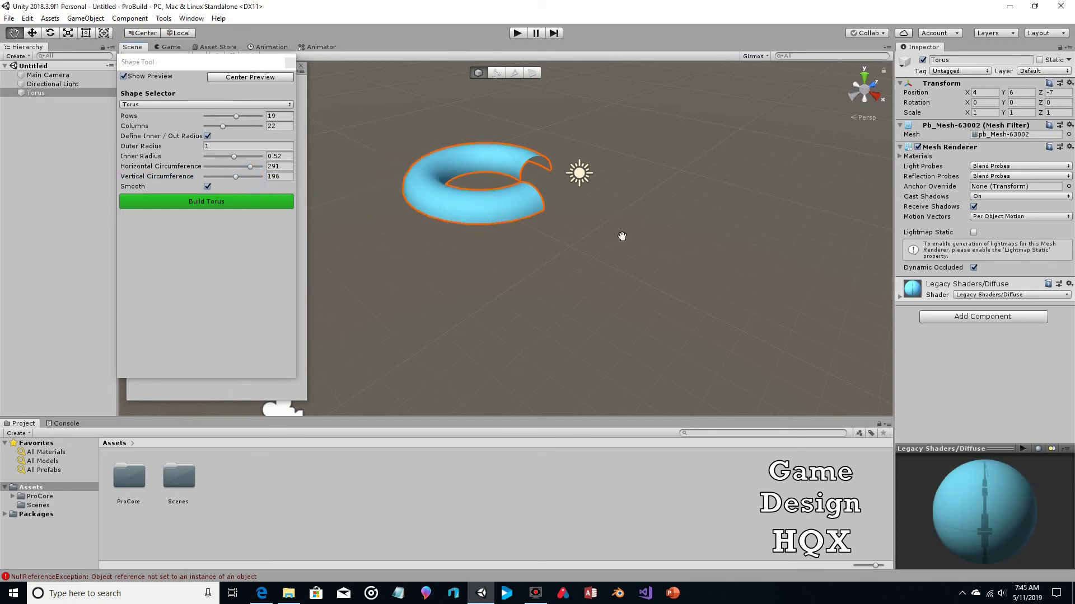
# Preview the Custom plane shape, then close the Shape Tool without building anything.
pyautogui.click(165, 105)
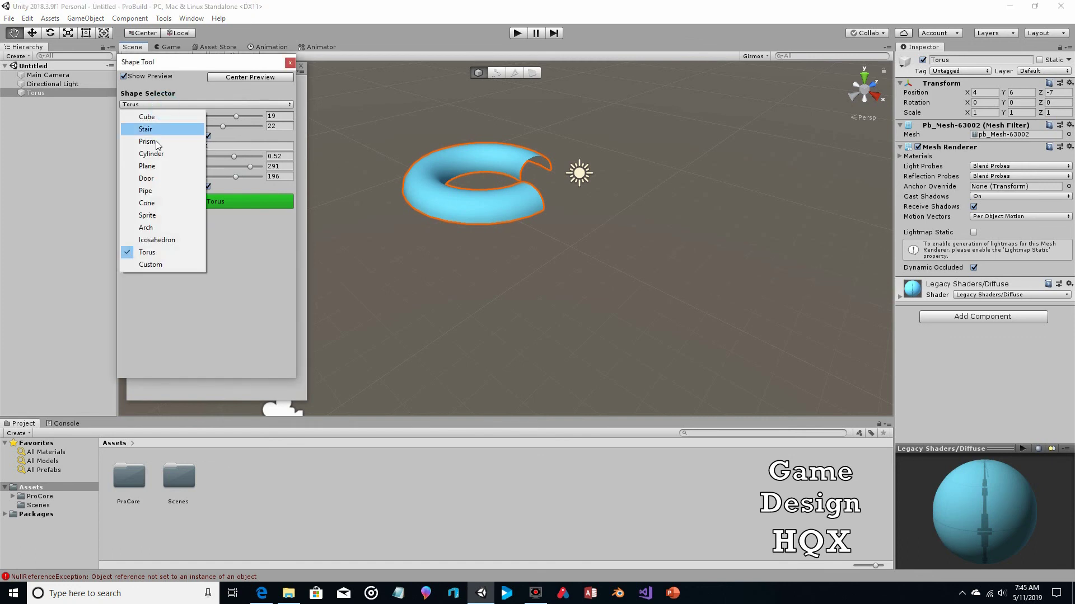
pyautogui.click(150, 264)
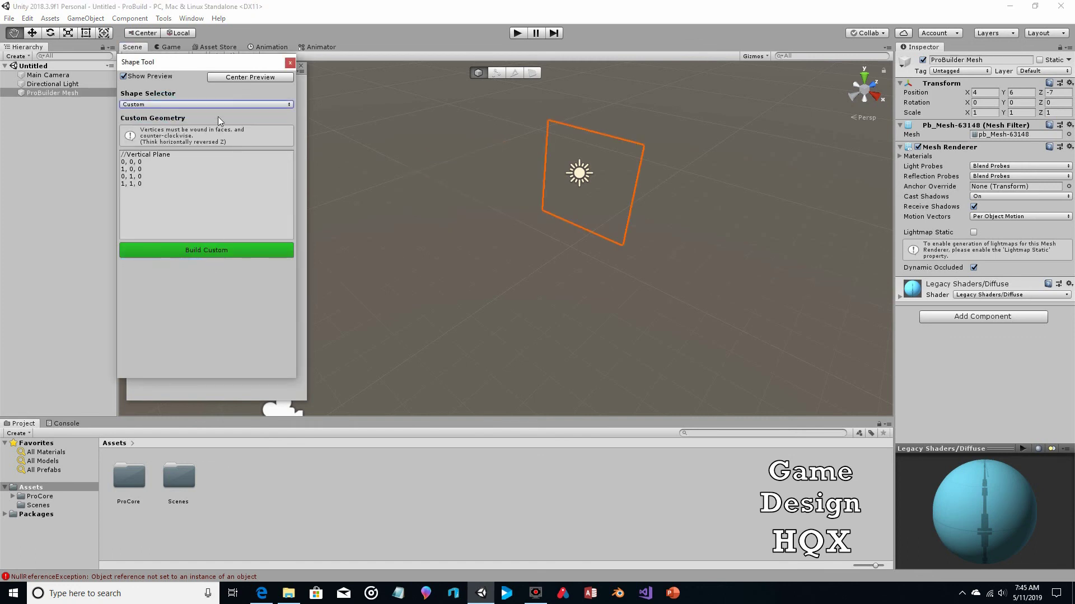
pyautogui.click(290, 63)
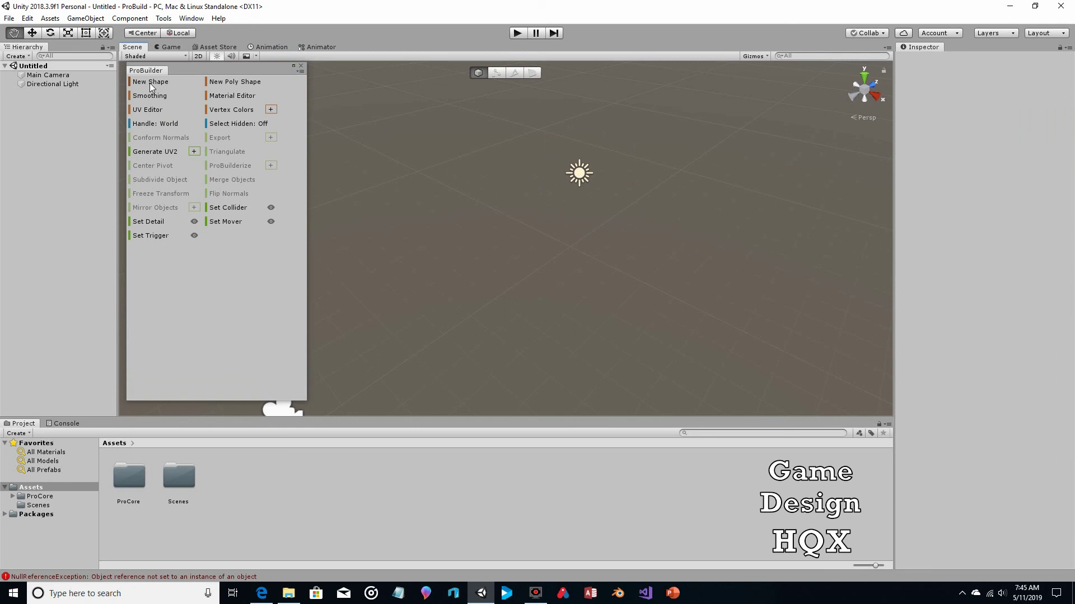